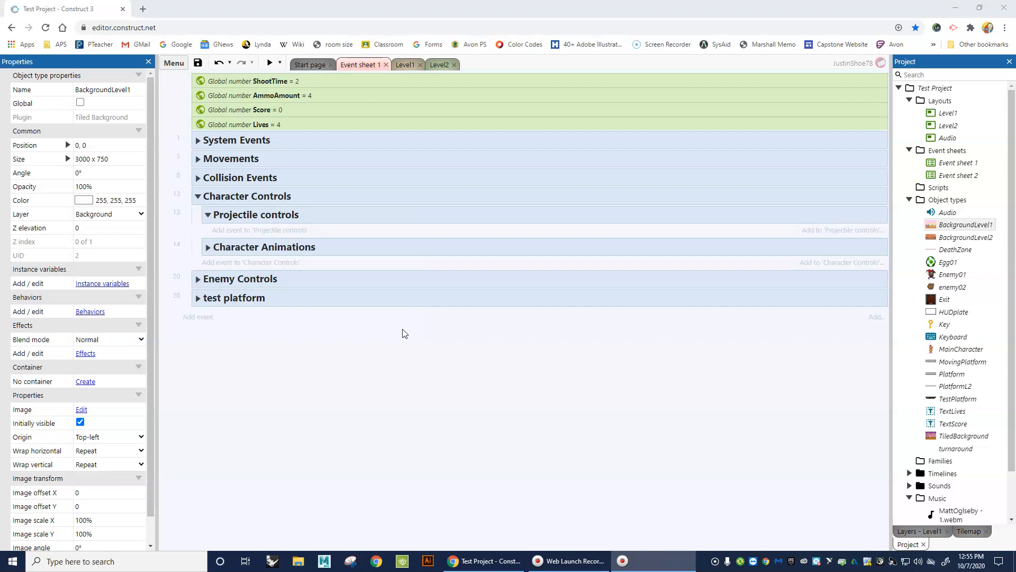
# Step: Create a new Sprite object type named projectile and place it in the Level1 layout above the main character
pyautogui.click(405, 64)
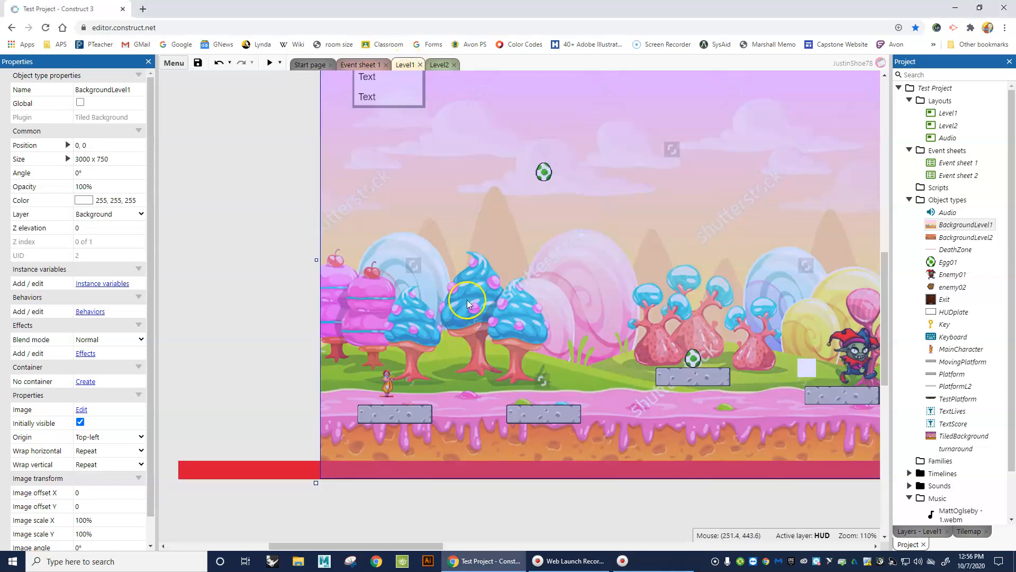
pyautogui.rightClick(436, 288)
pyautogui.click(498, 83)
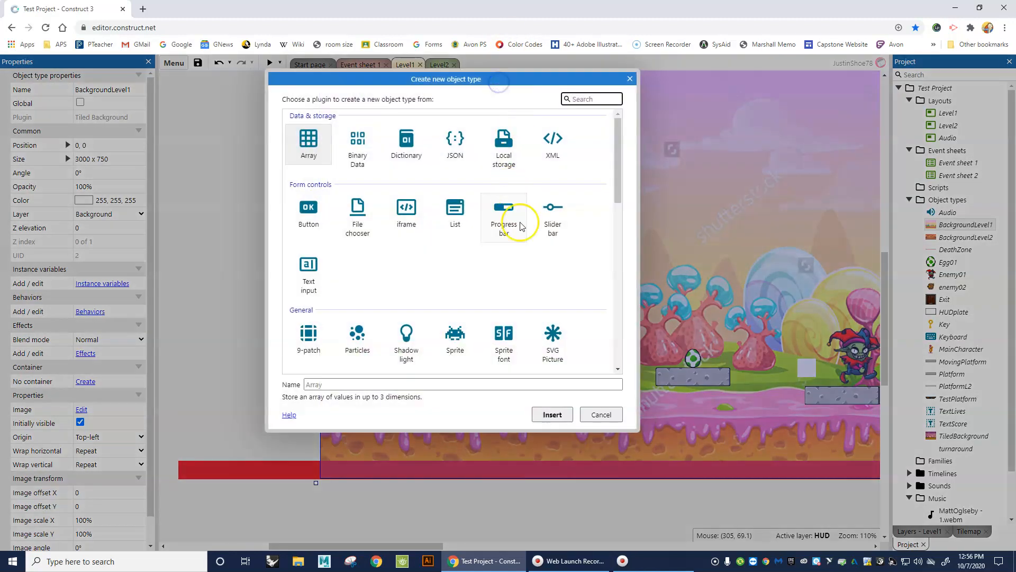
pyautogui.click(455, 336)
pyautogui.click(433, 384)
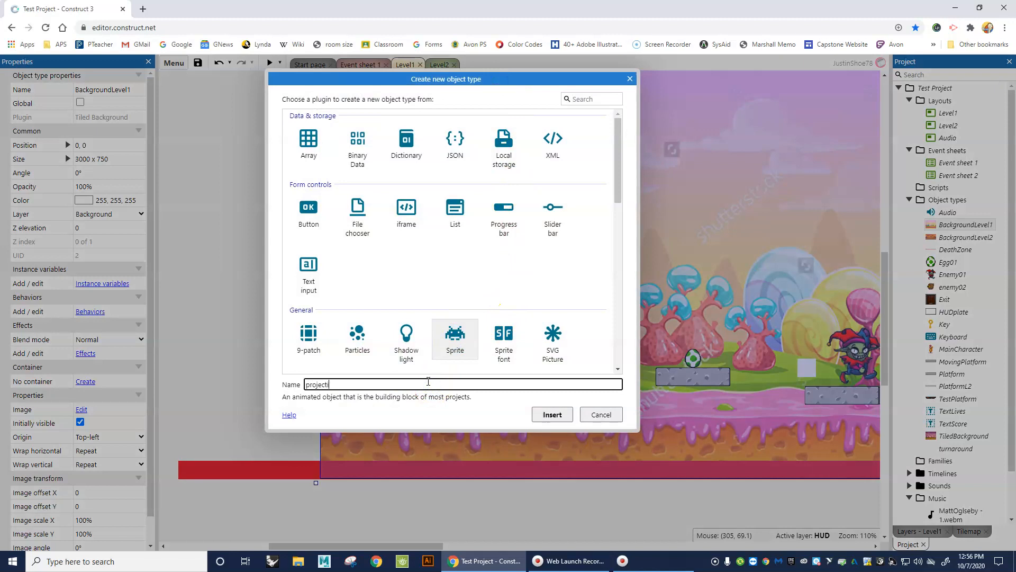
pyautogui.write('projectile')
pyautogui.press('Return')
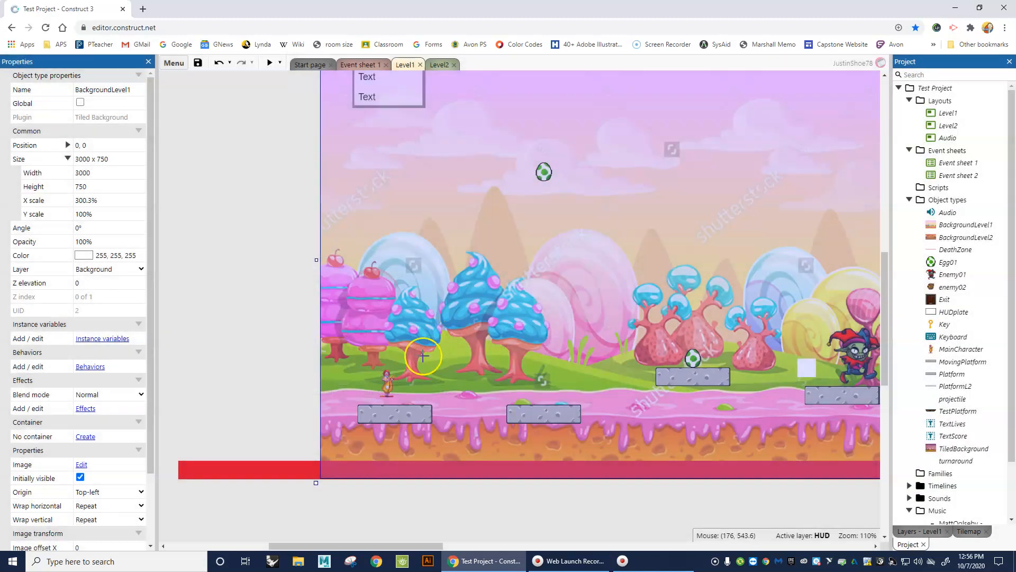
pyautogui.click(409, 317)
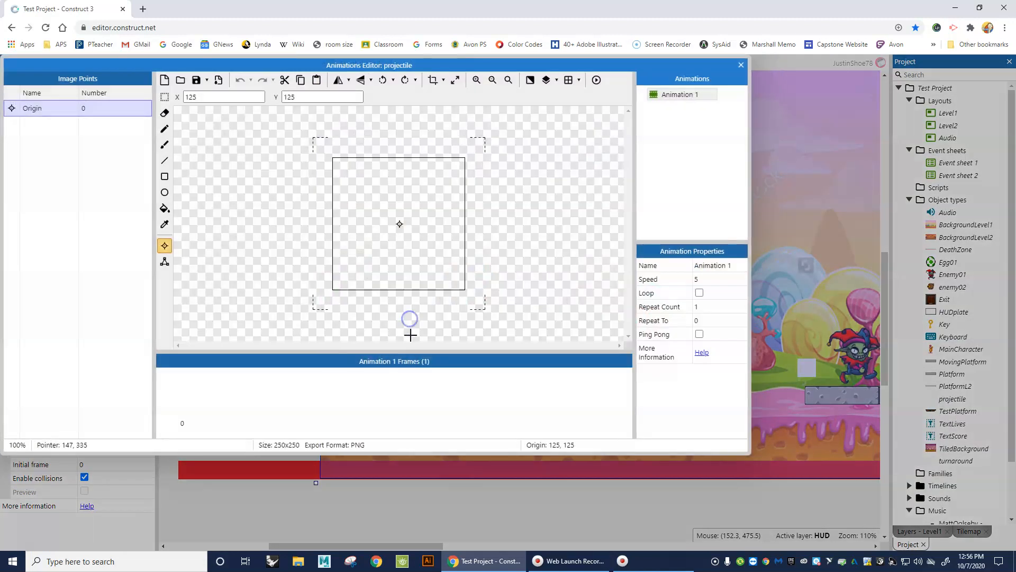
# Step: Import the BowserFireBall.png sprite strip from the CPG1 Construct Information Projectiles folder as three frames, replacing the entire animation
pyautogui.rightClick(415, 403)
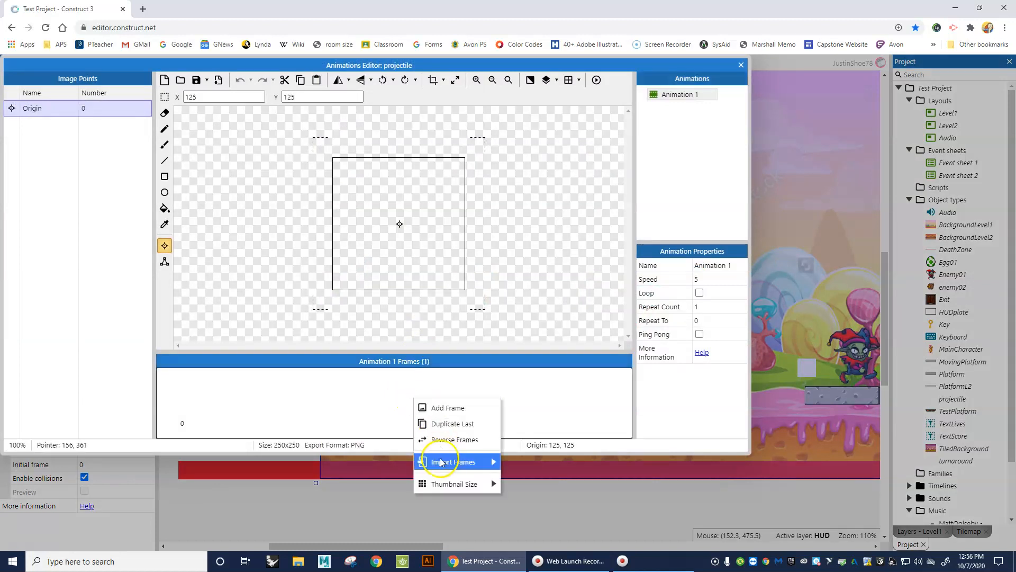
pyautogui.moveTo(455, 462)
pyautogui.click(528, 473)
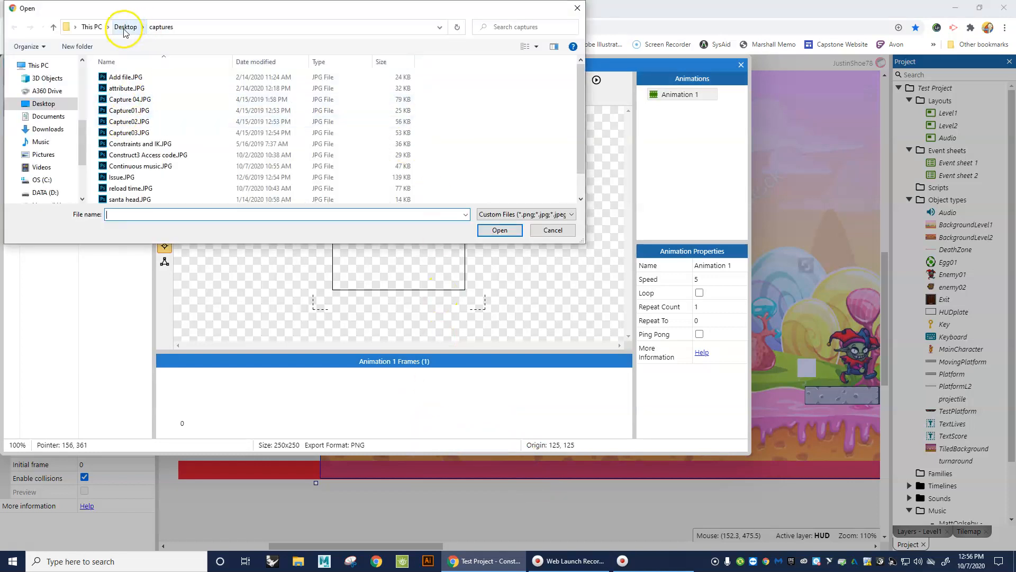
pyautogui.scroll(-2, 50, 155)
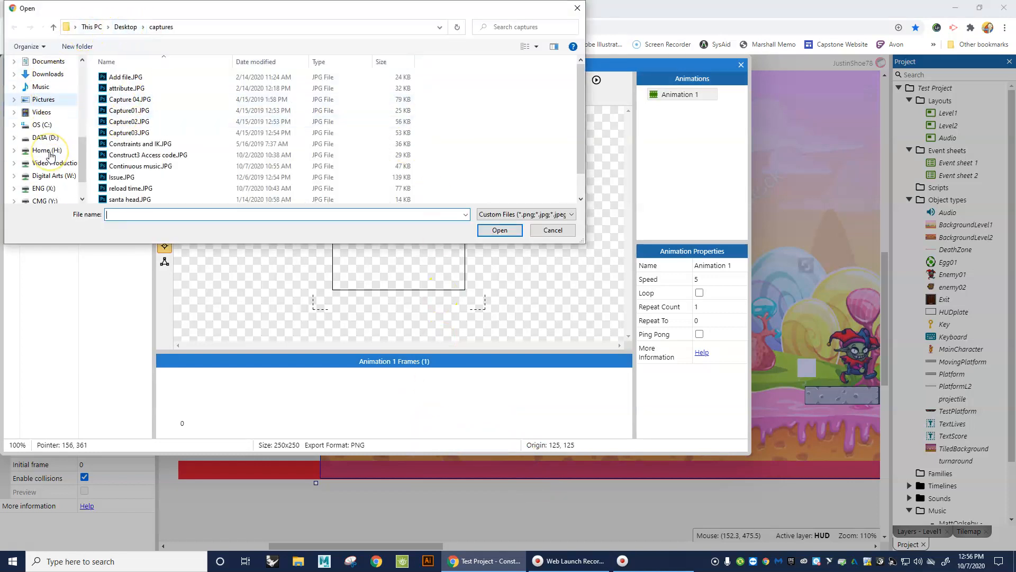
pyautogui.scroll(-1, 50, 155)
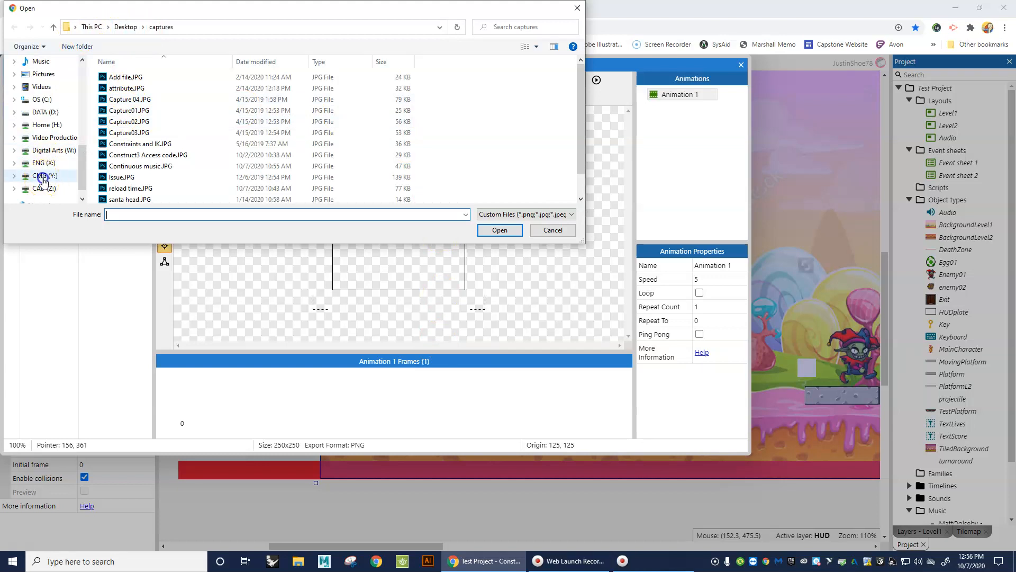
pyautogui.click(49, 176)
pyautogui.click(158, 189)
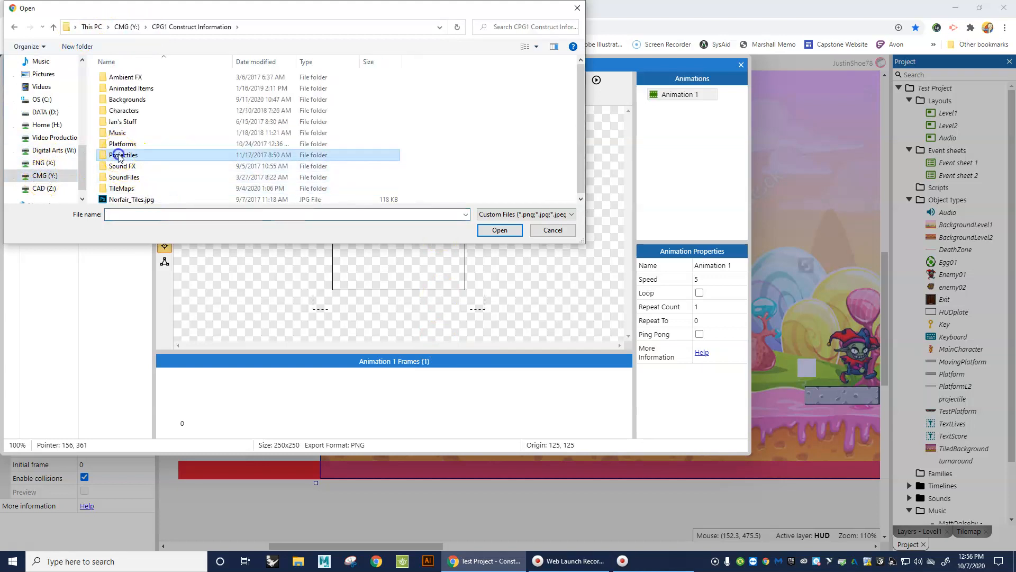
pyautogui.doubleClick(119, 157)
pyautogui.click(307, 95)
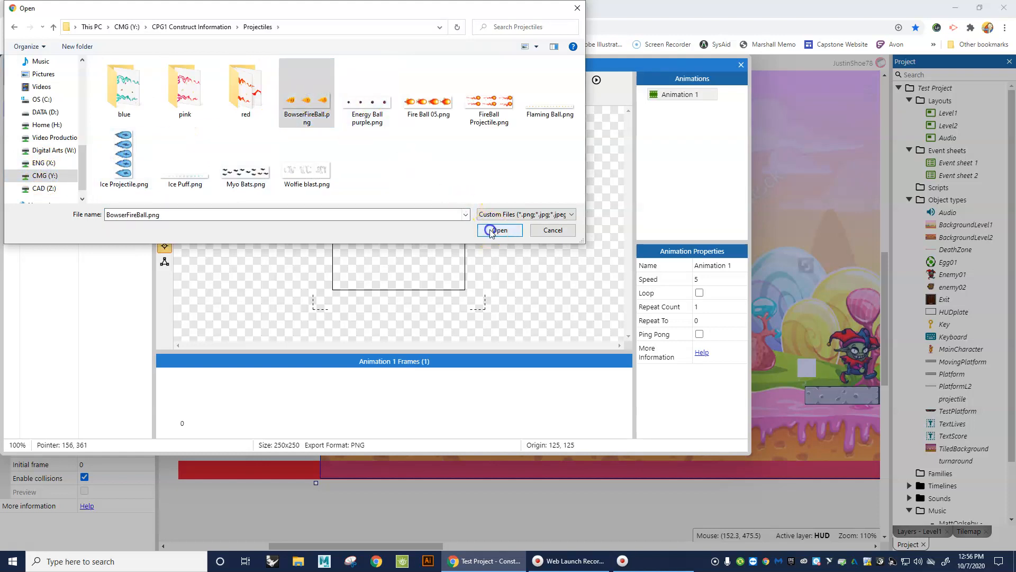
pyautogui.click(498, 230)
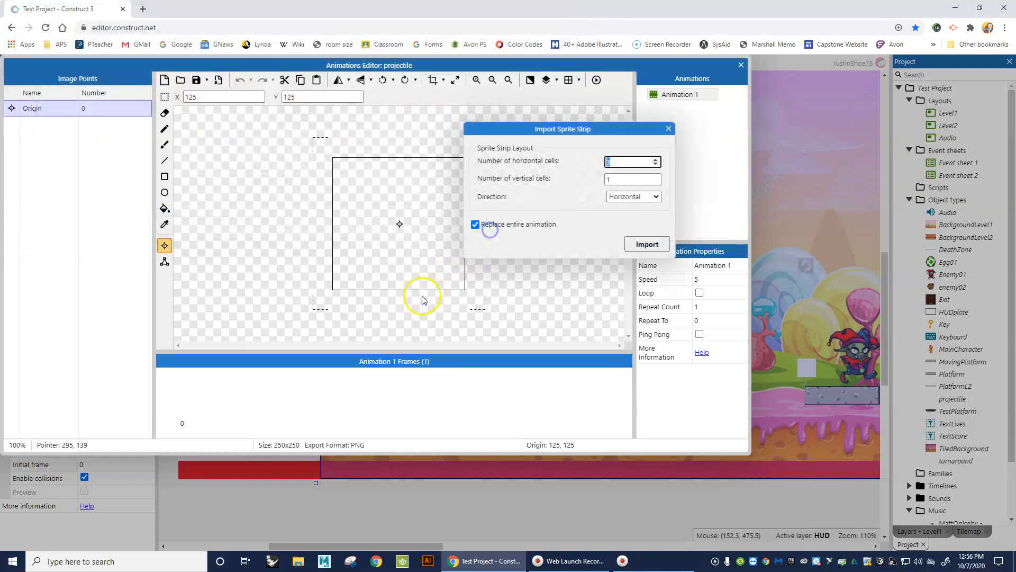
pyautogui.click(649, 246)
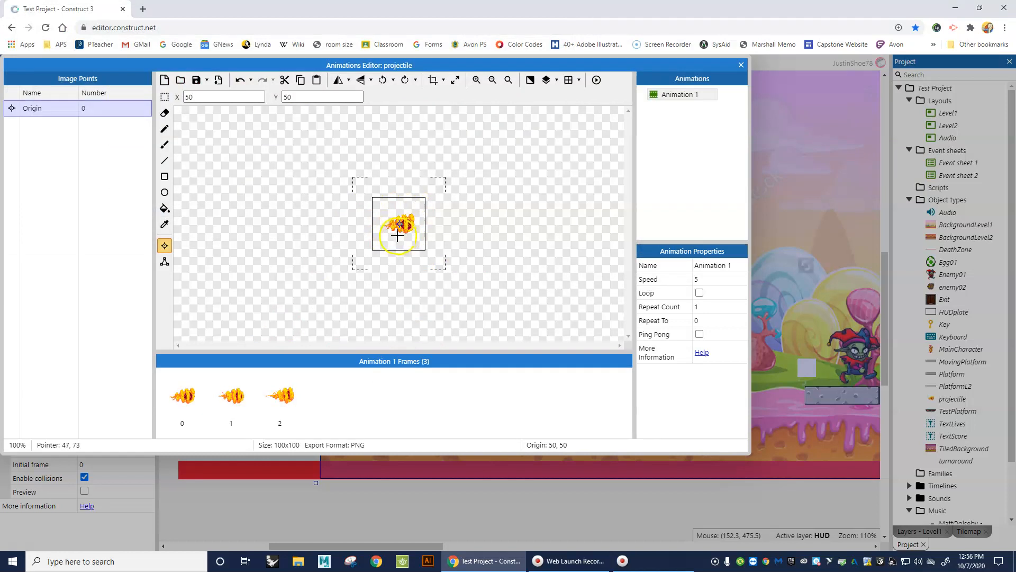
# Step: Set the speed of Animation 1 to 6 and enable looping
pyautogui.click(697, 94)
pyautogui.click(742, 276)
pyautogui.click(699, 293)
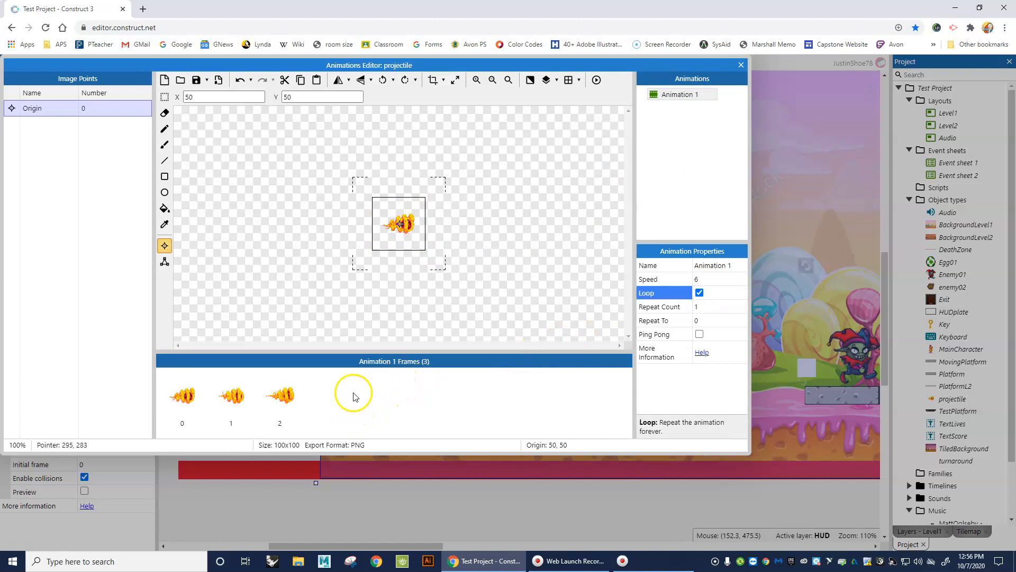
# Step: Reshape the fireball's collision polygon from its bounding box into a triangle around the flame and apply it to the whole animation
pyautogui.click(165, 262)
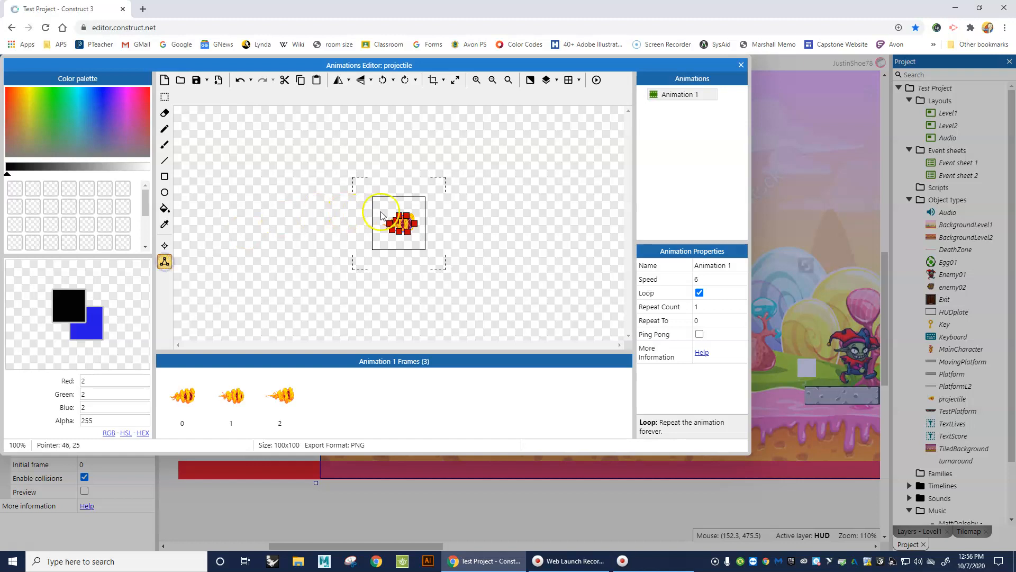
pyautogui.rightClick(399, 225)
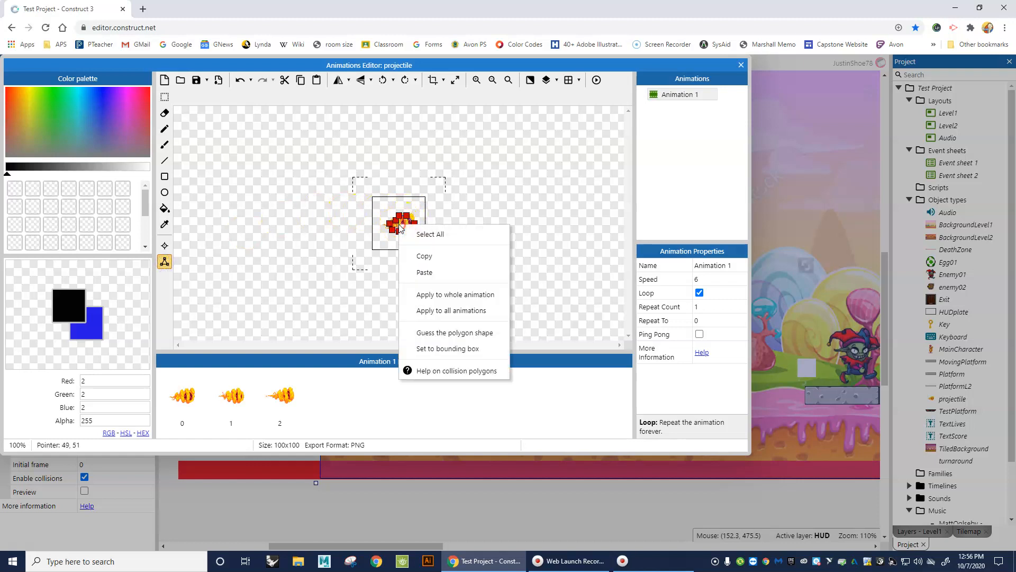
pyautogui.click(452, 349)
pyautogui.moveTo(425, 197); pyautogui.dragTo(417, 211)
pyautogui.moveTo(425, 250); pyautogui.dragTo(385, 231)
pyautogui.click(372, 197)
pyautogui.press('Delete')
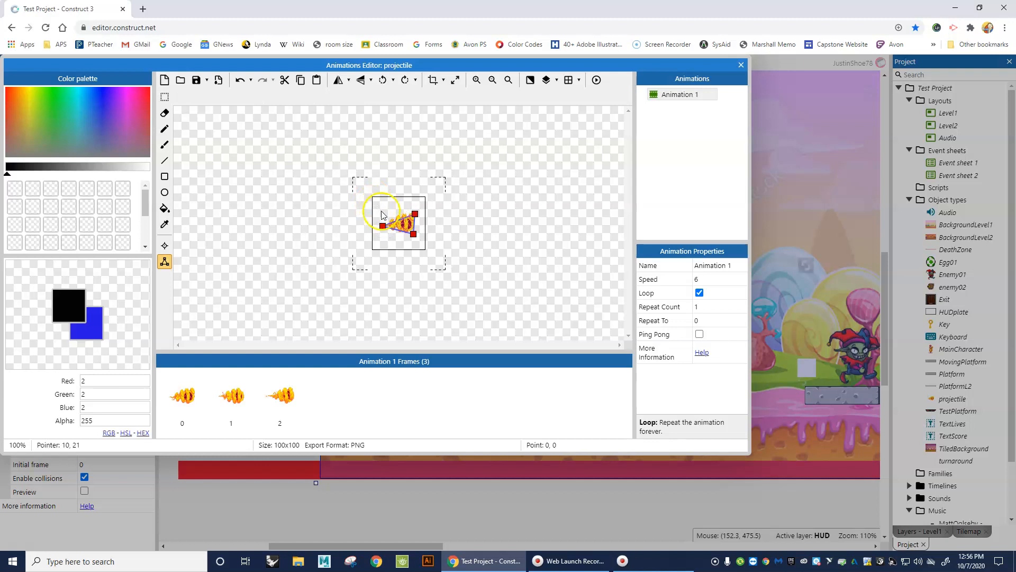
pyautogui.rightClick(405, 225)
pyautogui.click(446, 292)
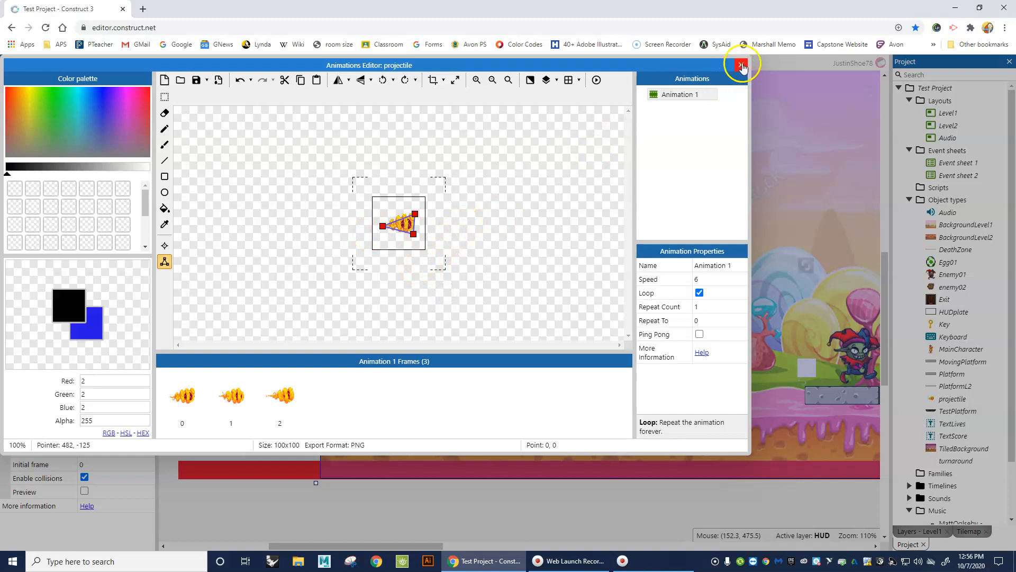
pyautogui.click(742, 65)
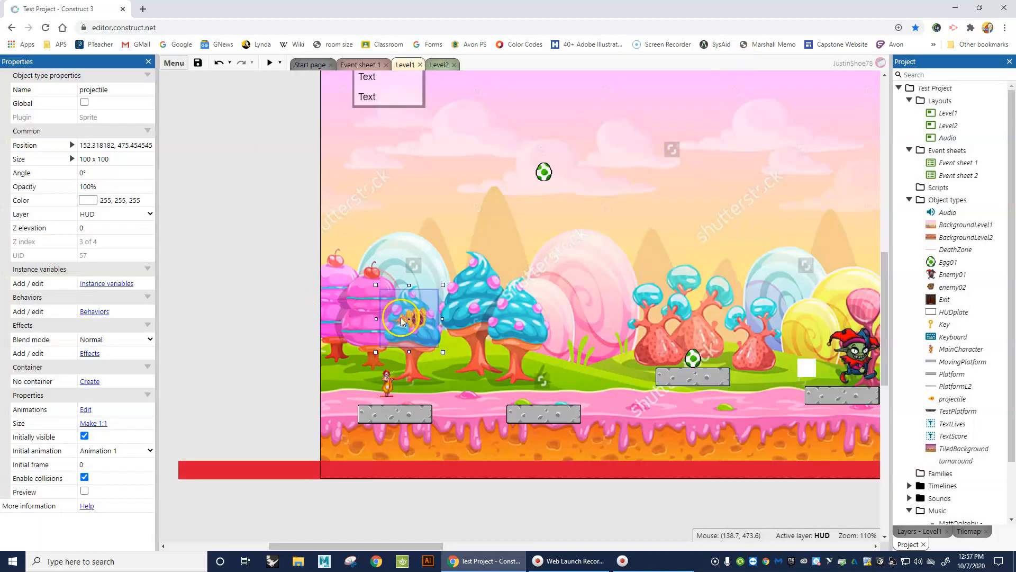
# Step: Preview the Level1 layout to check the fireball's looping animation in the game
pyautogui.click(270, 63)
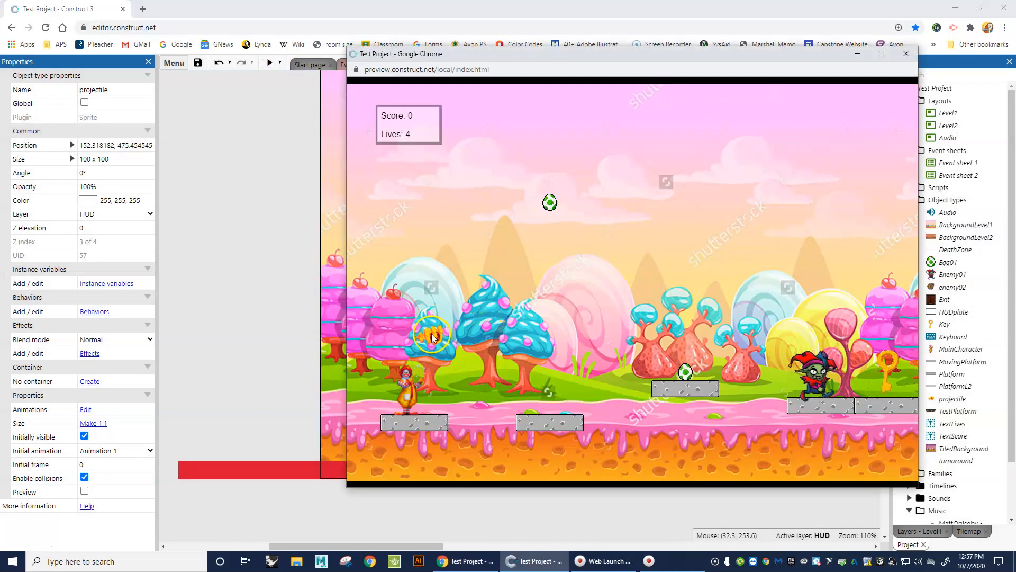
pyautogui.click(906, 55)
# Step: Move the projectile sprite outside the layout, below the red death zone, to about 100, 837
pyautogui.scroll(-3, 403, 330)
pyautogui.scroll(3, 402, 331)
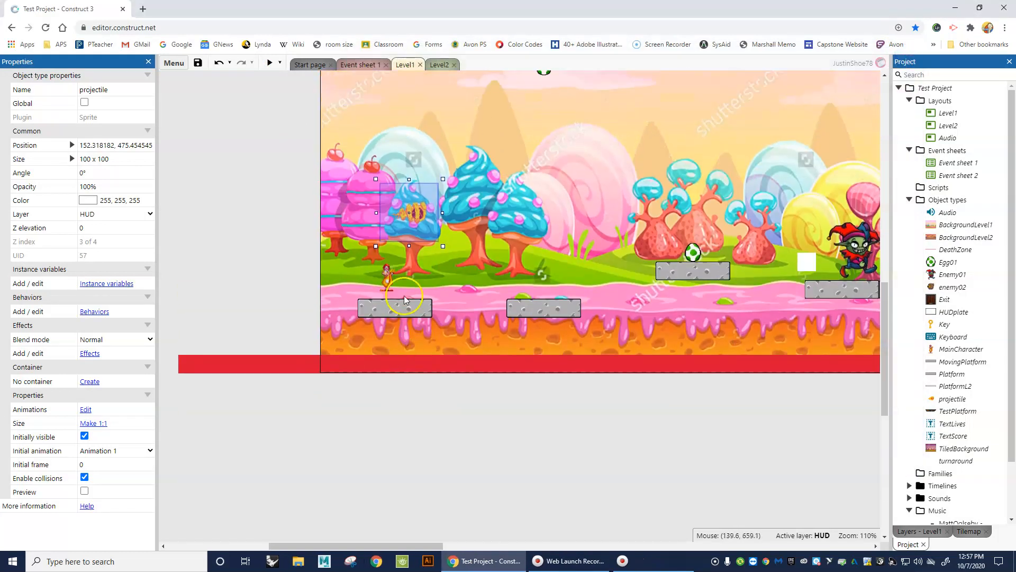
pyautogui.moveTo(412, 215); pyautogui.dragTo(381, 425)
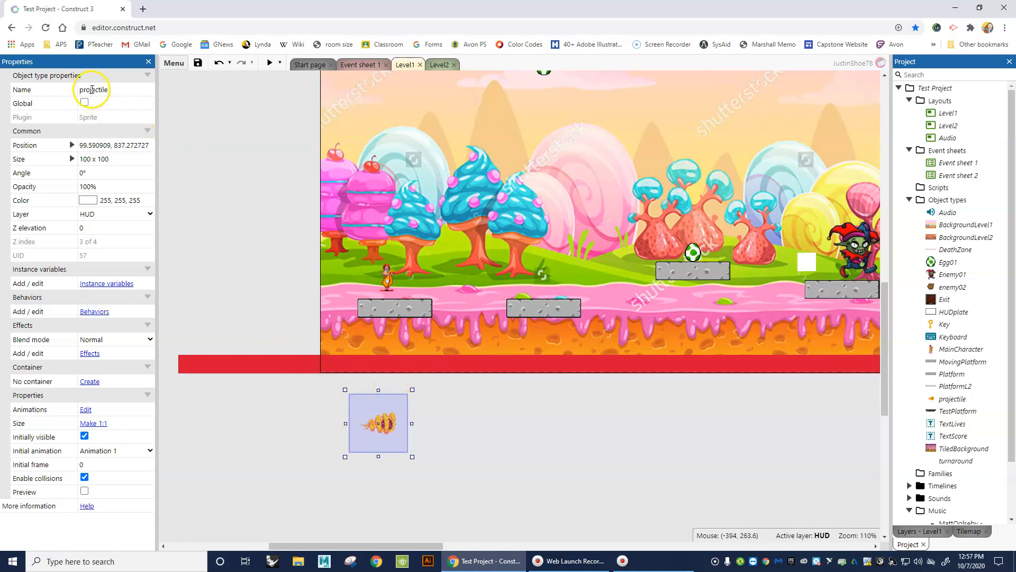
# Step: Add the Bullet movement behavior to the projectile sprite
pyautogui.click(92, 312)
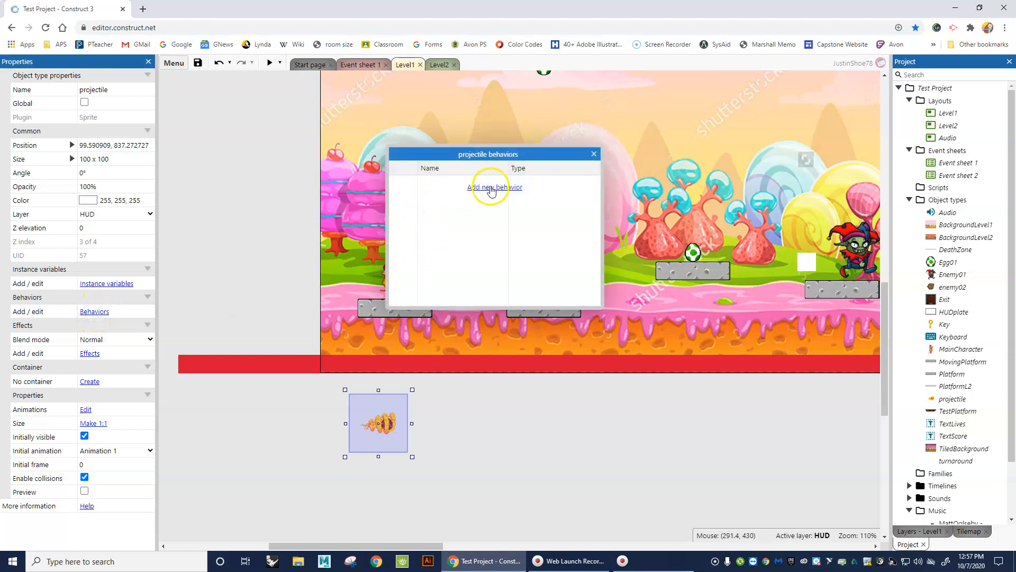
pyautogui.click(491, 187)
pyautogui.scroll(-4, 335, 195)
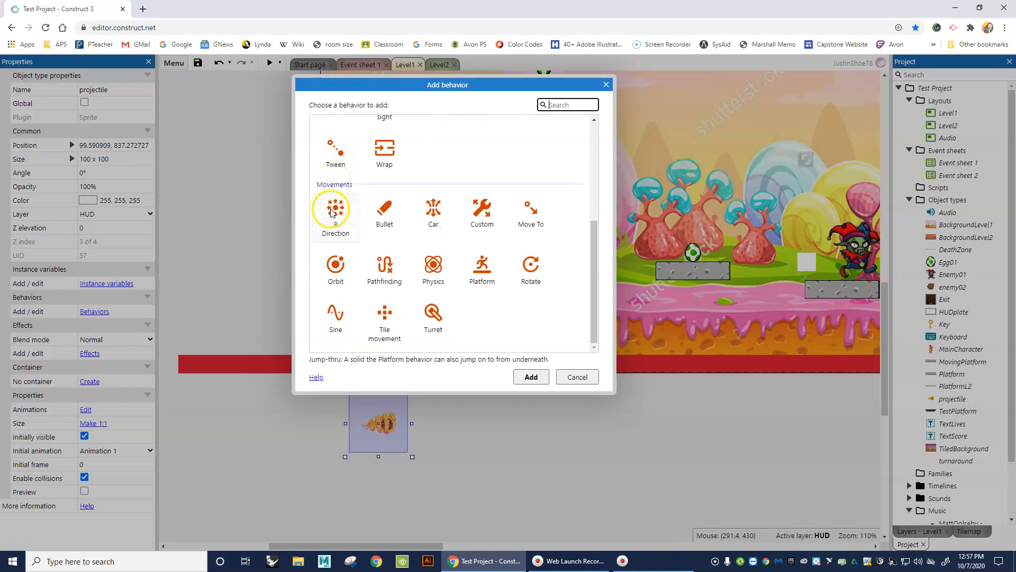
pyautogui.click(383, 214)
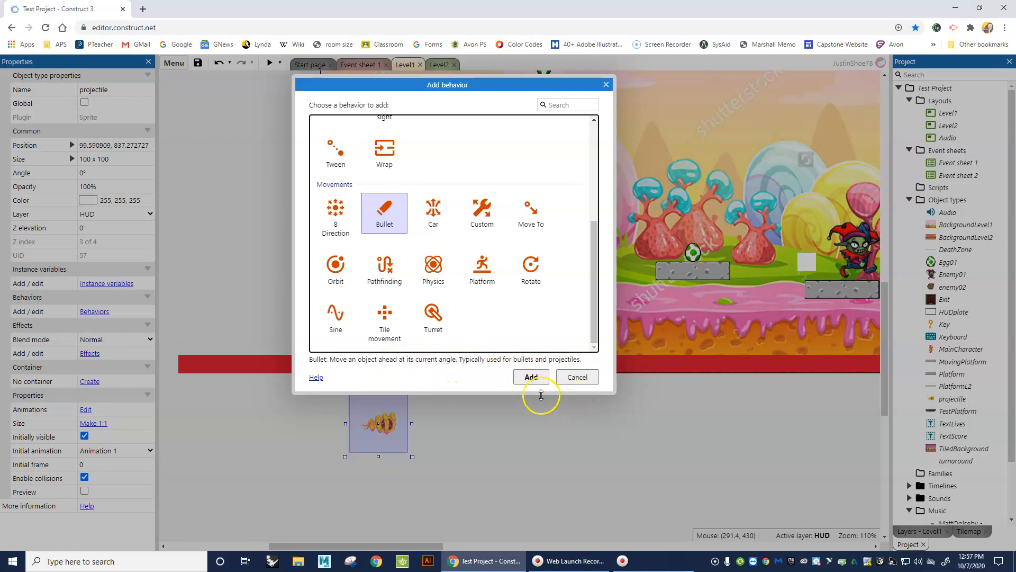
pyautogui.click(533, 385)
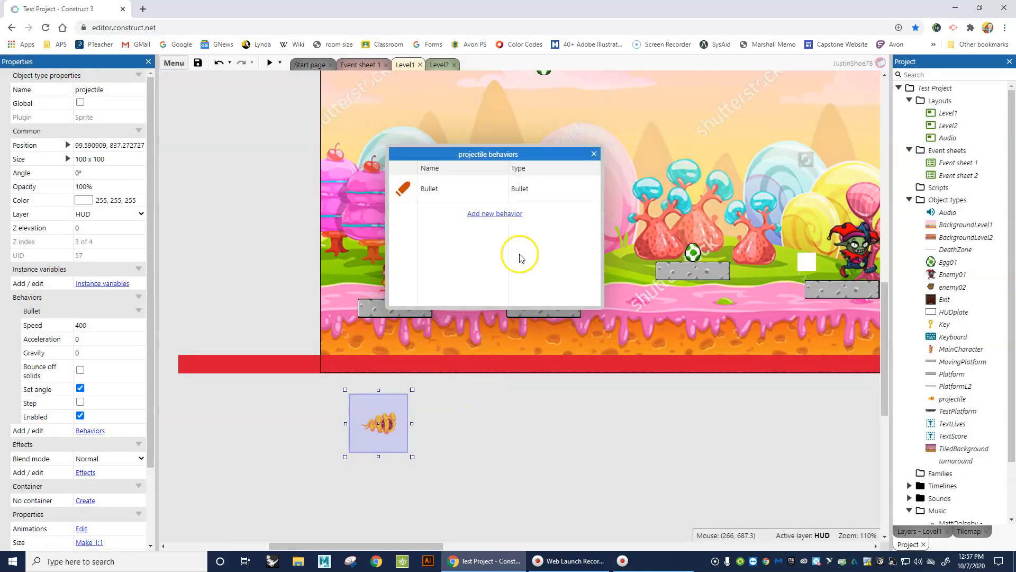
pyautogui.click(593, 154)
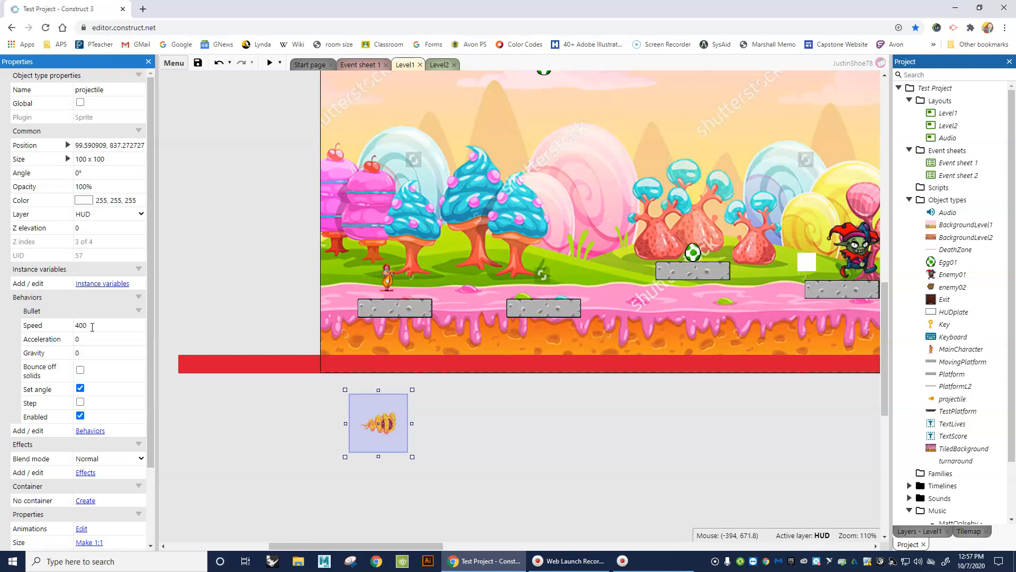
# Step: Examine the speed, acceleration, gravity and bounce settings of the projectile's Bullet behavior
pyautogui.click(93, 326)
pyautogui.click(89, 341)
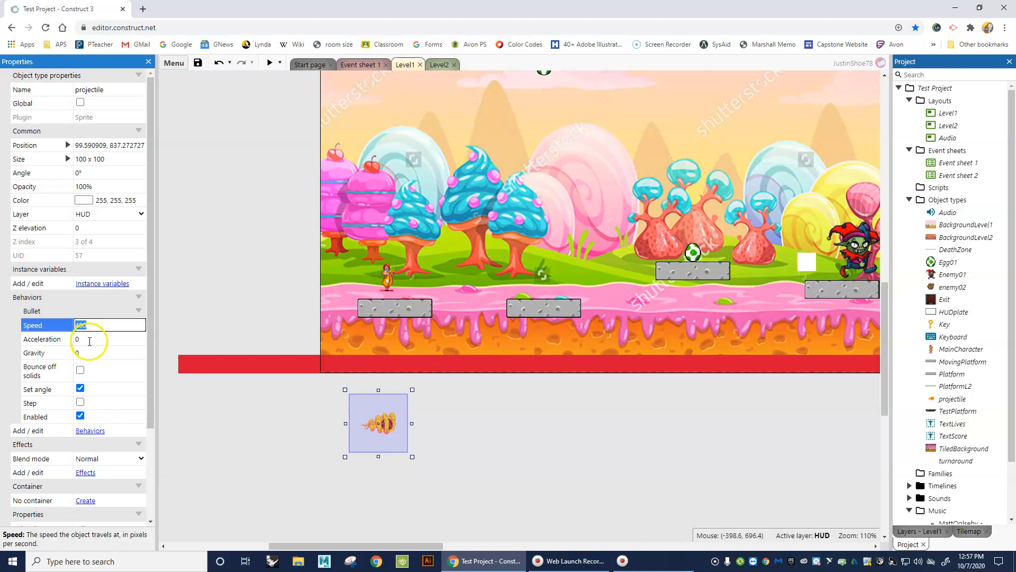
pyautogui.click(88, 340)
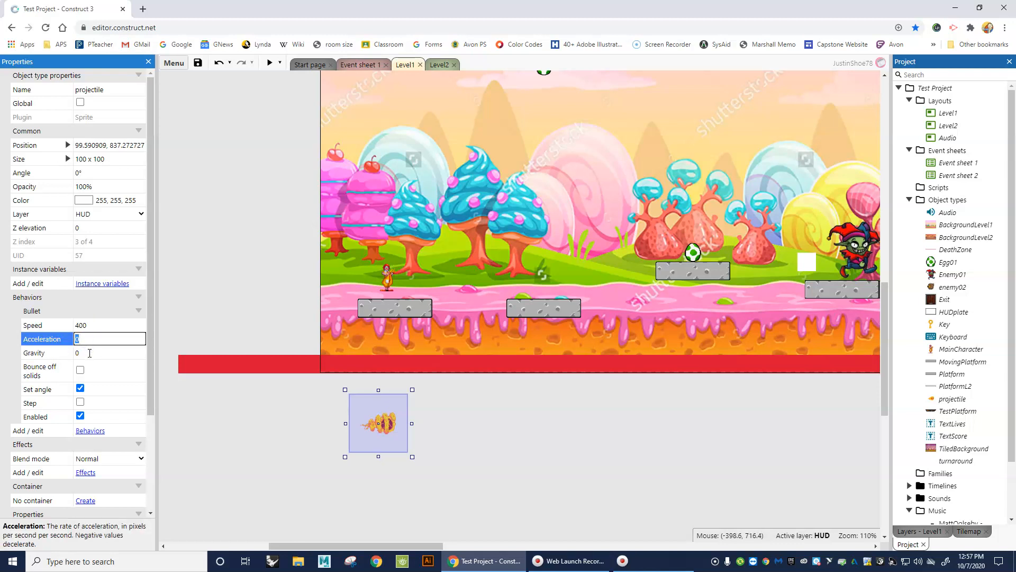
pyautogui.click(90, 353)
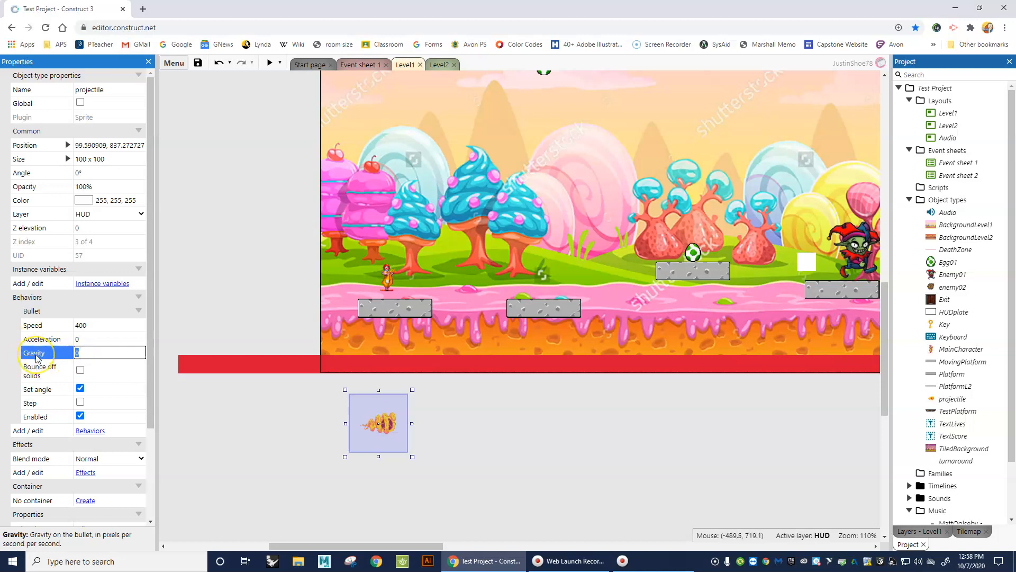
pyautogui.click(80, 371)
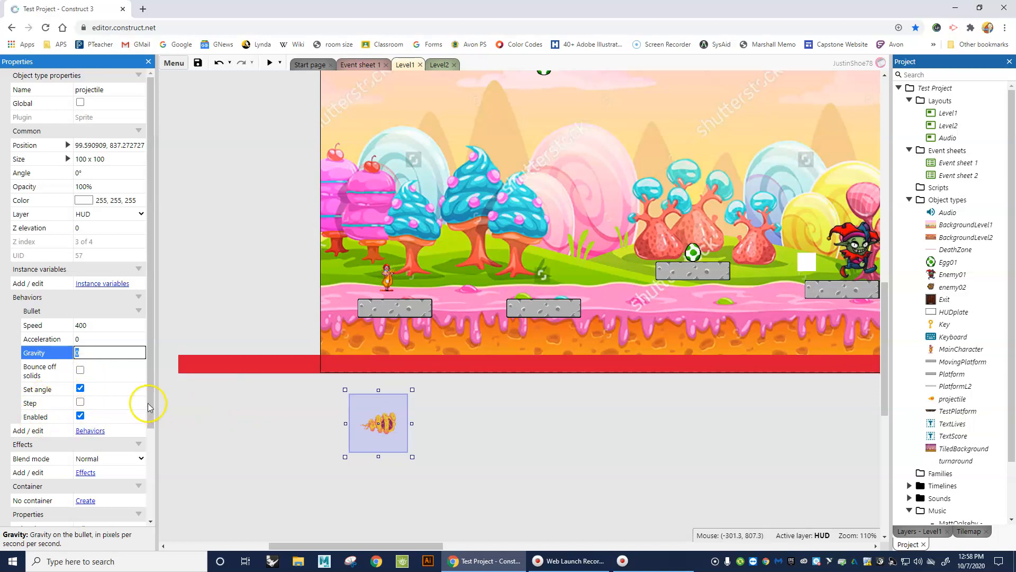
pyautogui.click(231, 405)
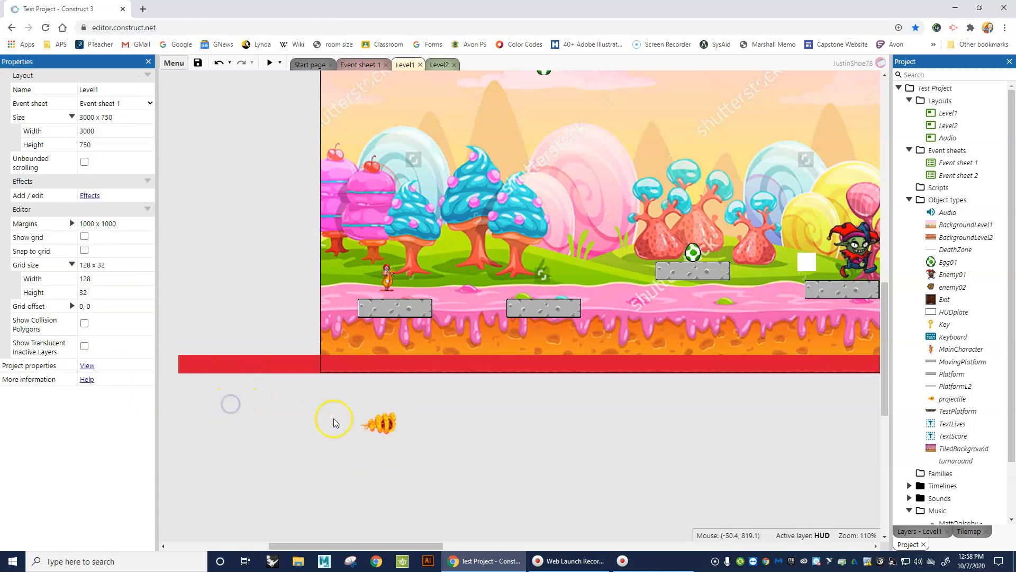
pyautogui.click(380, 422)
pyautogui.click(252, 444)
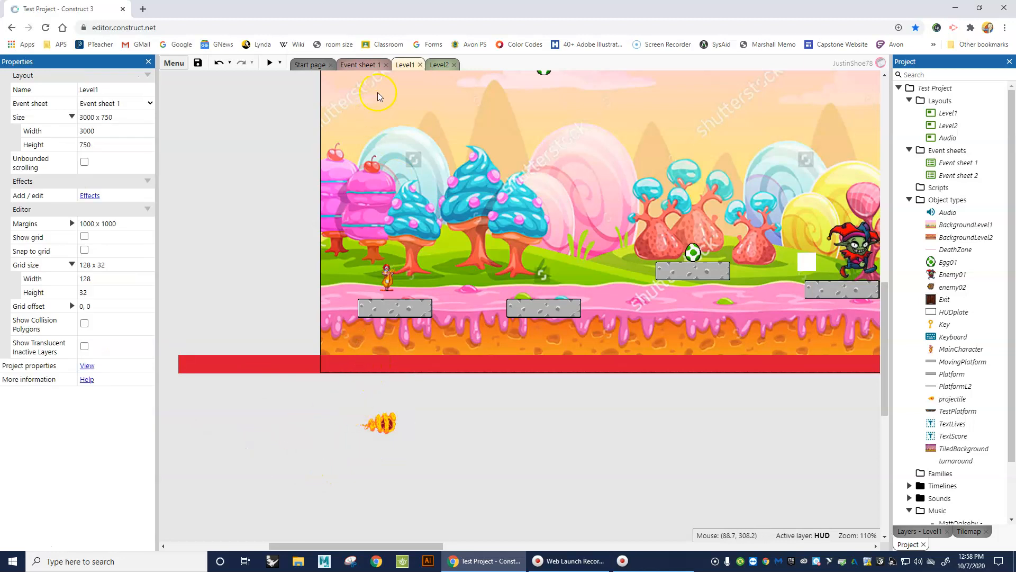
# Step: Add a Keyboard "On key pressed" event for Space to the Projectile controls group in Event sheet 1
pyautogui.click(361, 65)
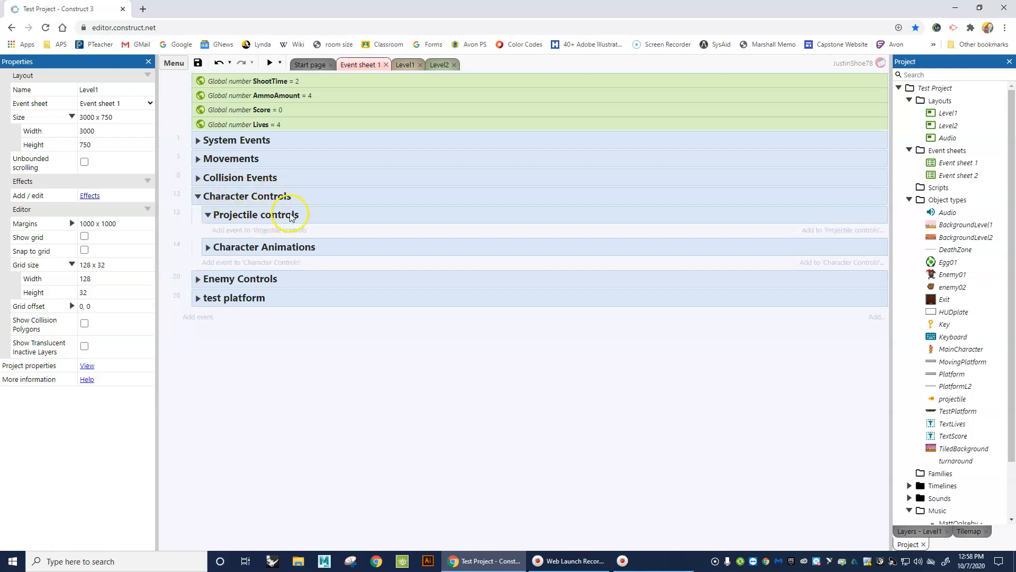
pyautogui.click(229, 231)
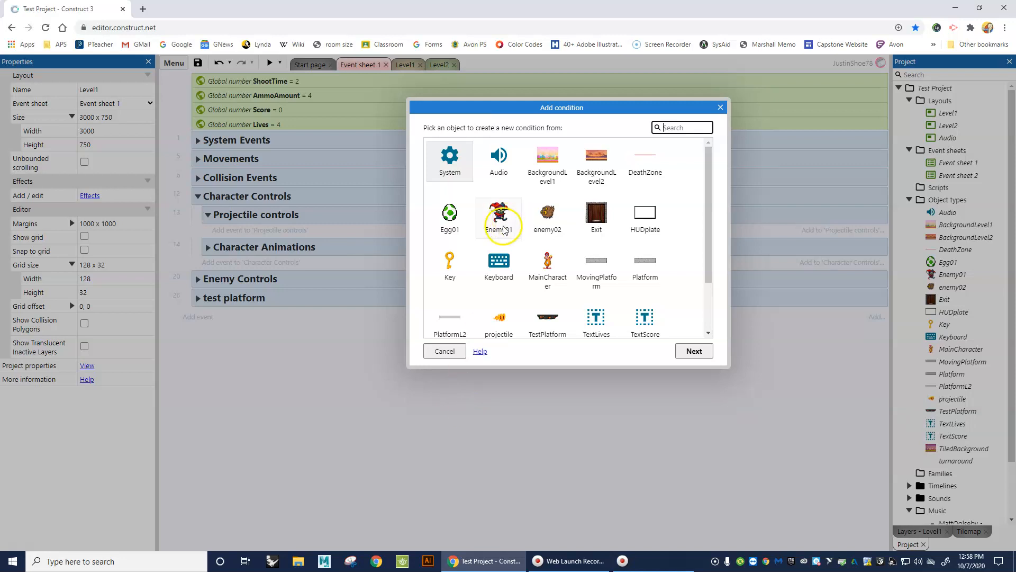
pyautogui.doubleClick(498, 264)
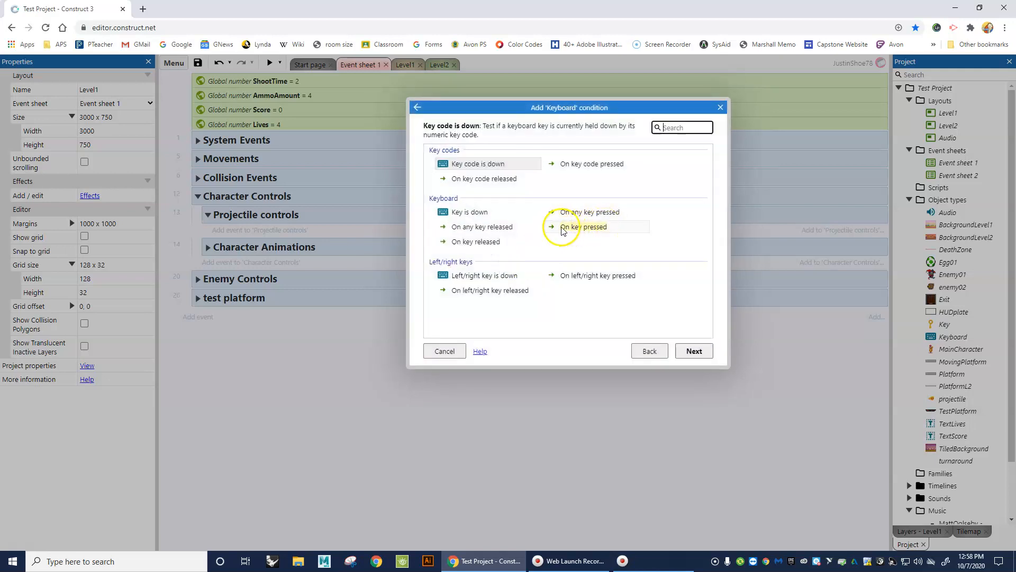
pyautogui.doubleClick(584, 227)
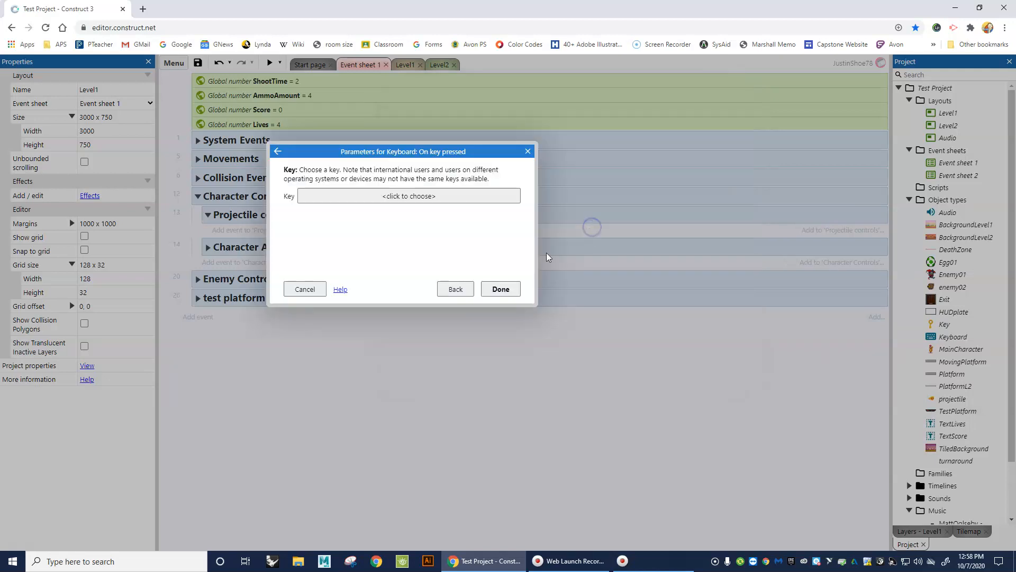
pyautogui.click(464, 197)
pyautogui.click(478, 258)
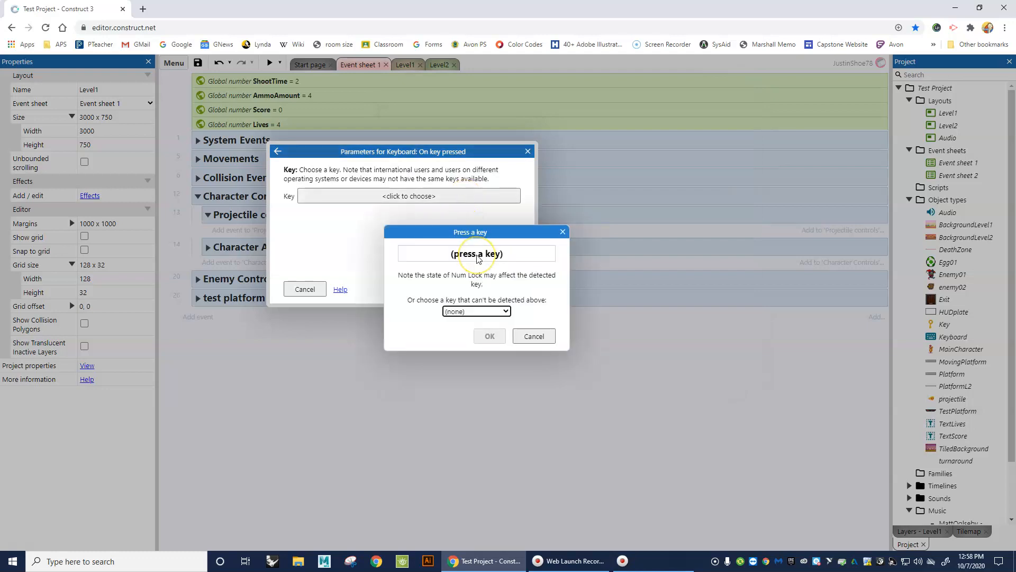
pyautogui.press('space')
pyautogui.click(488, 336)
pyautogui.click(497, 291)
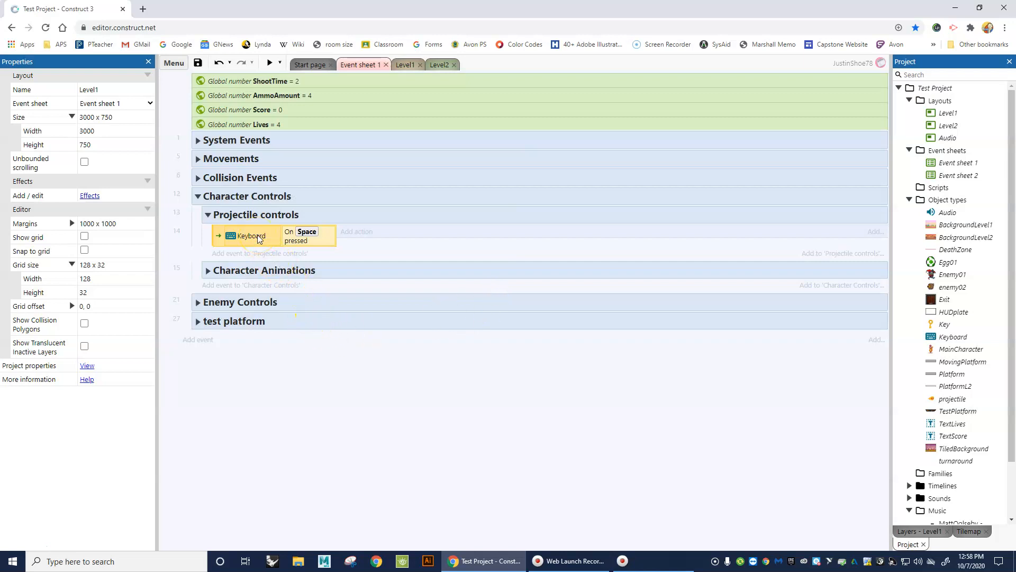
# Step: Widen the condition column and add a MainCharacter action to the Space event that spawns projectile on layer 0, image point 0
pyautogui.moveTo(337, 235); pyautogui.dragTo(363, 235)
pyautogui.click(389, 231)
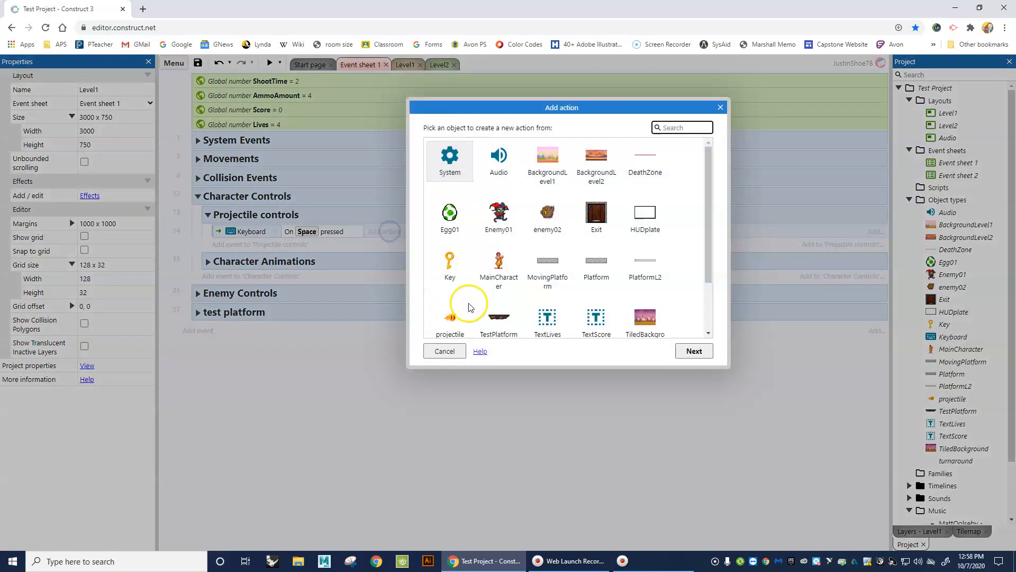
pyautogui.doubleClick(498, 260)
pyautogui.write('spaw')
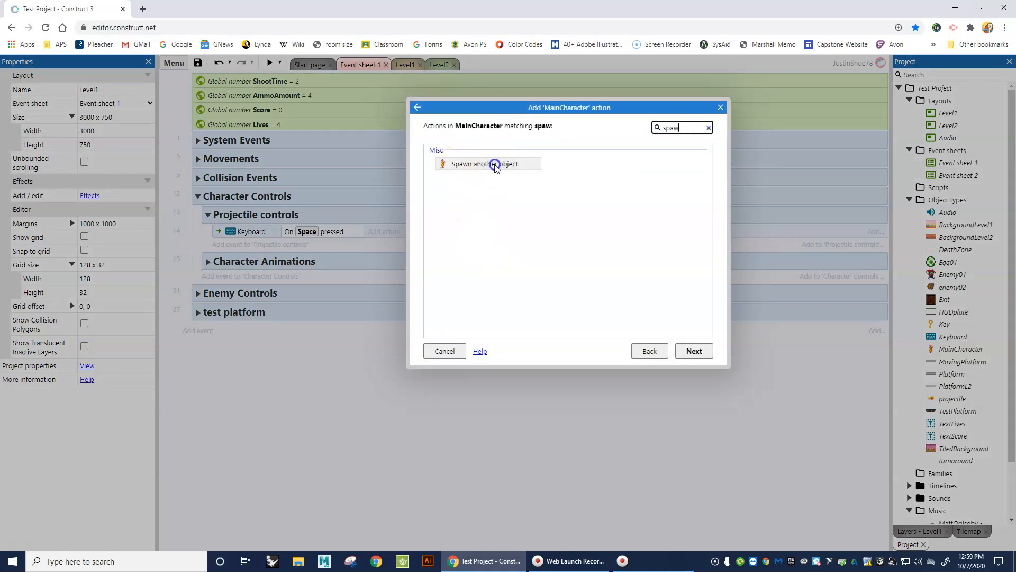
pyautogui.doubleClick(486, 165)
pyautogui.click(396, 199)
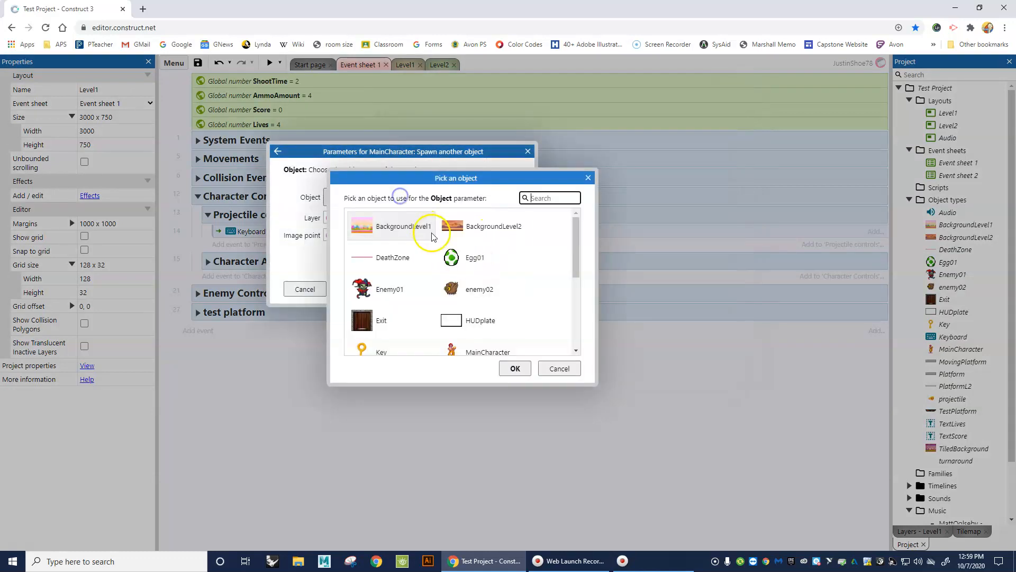
pyautogui.scroll(-5, 435, 284)
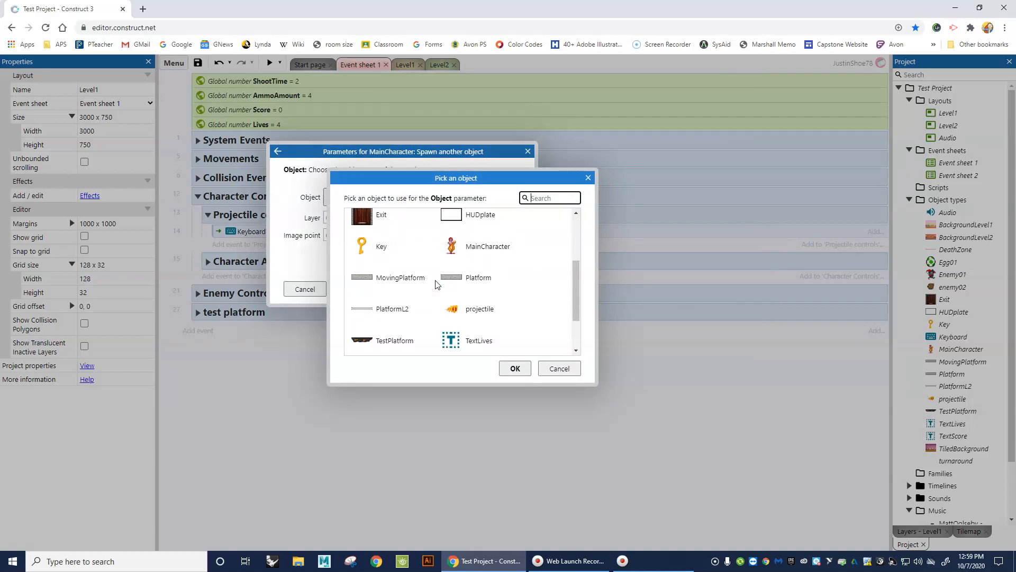
pyautogui.click(472, 254)
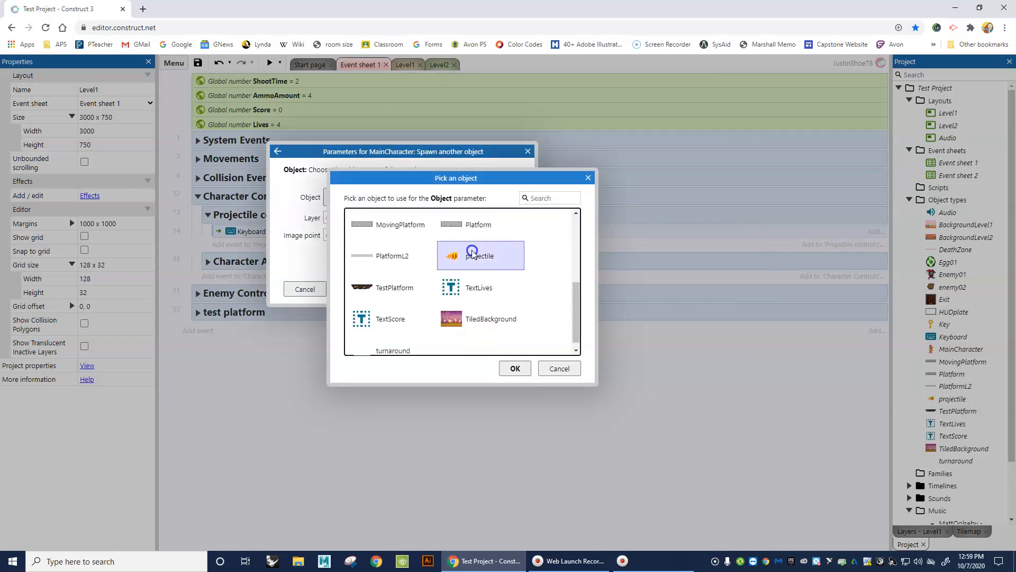
pyautogui.click(515, 368)
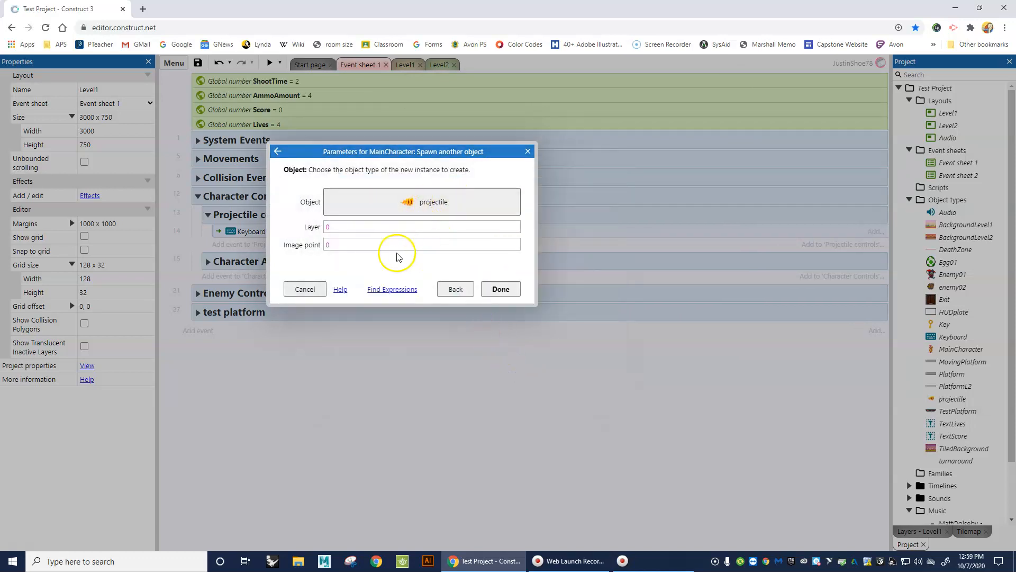
pyautogui.click(332, 227)
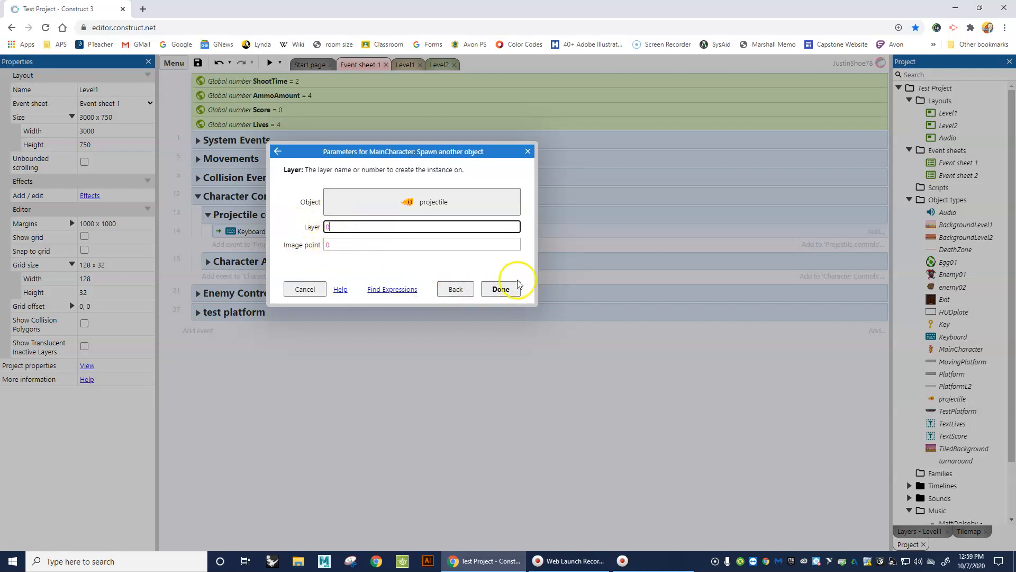
pyautogui.click(506, 288)
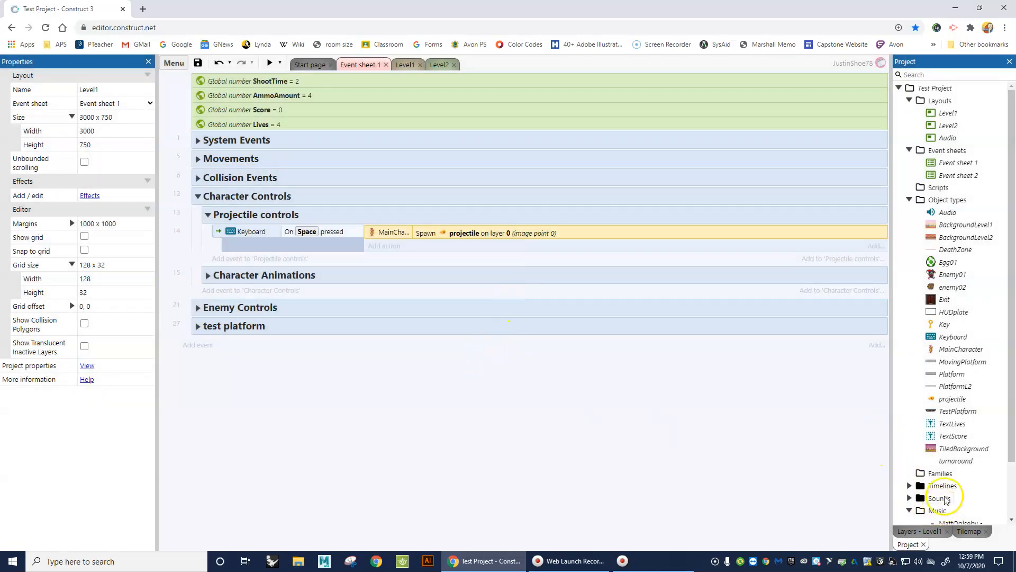
# Step: Check the Level1 layer numbers and set the projectile spawn action's layer to 1
pyautogui.click(919, 530)
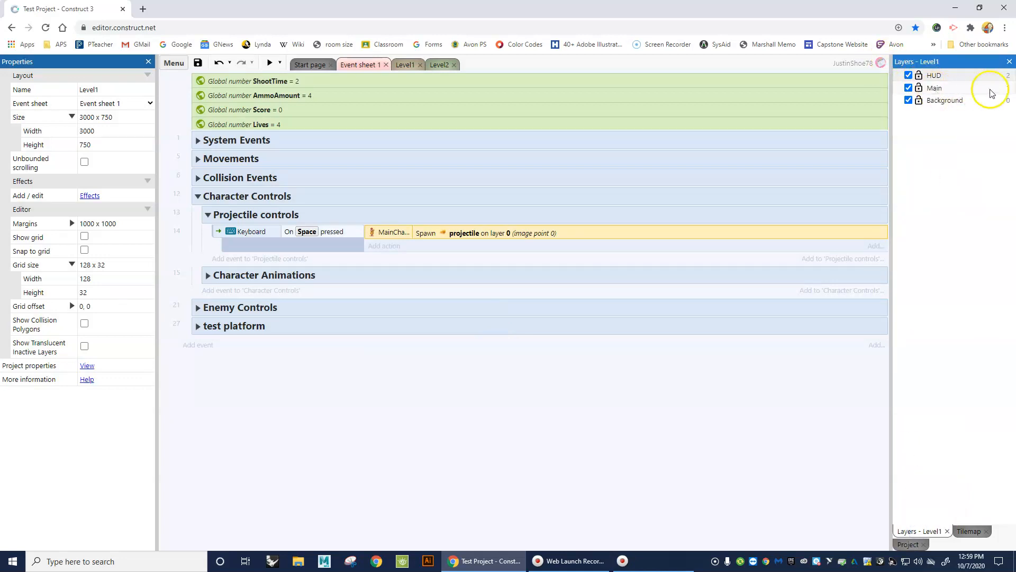
pyautogui.doubleClick(497, 233)
pyautogui.click(427, 225)
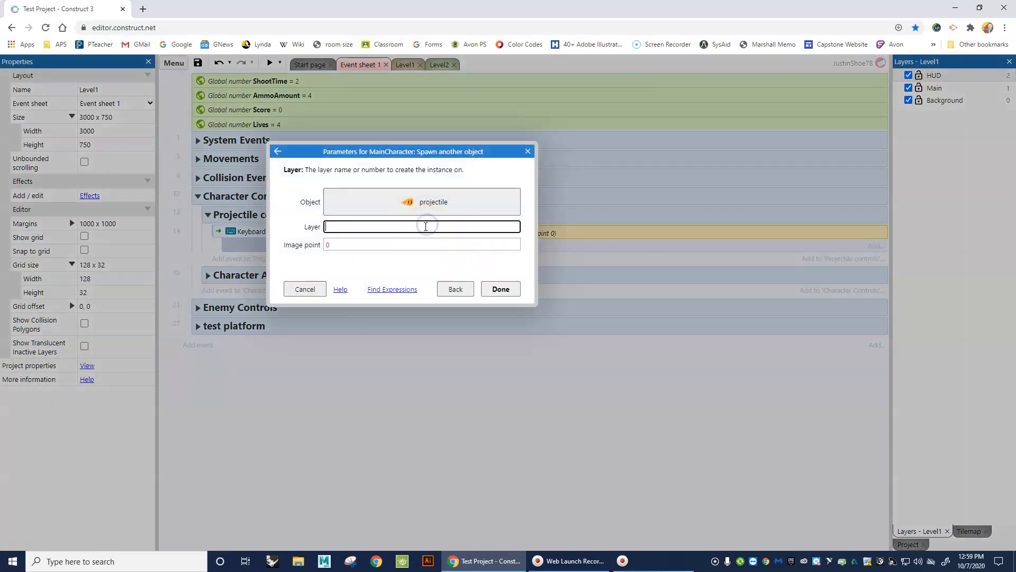
pyautogui.write('1')
pyautogui.press('Return')
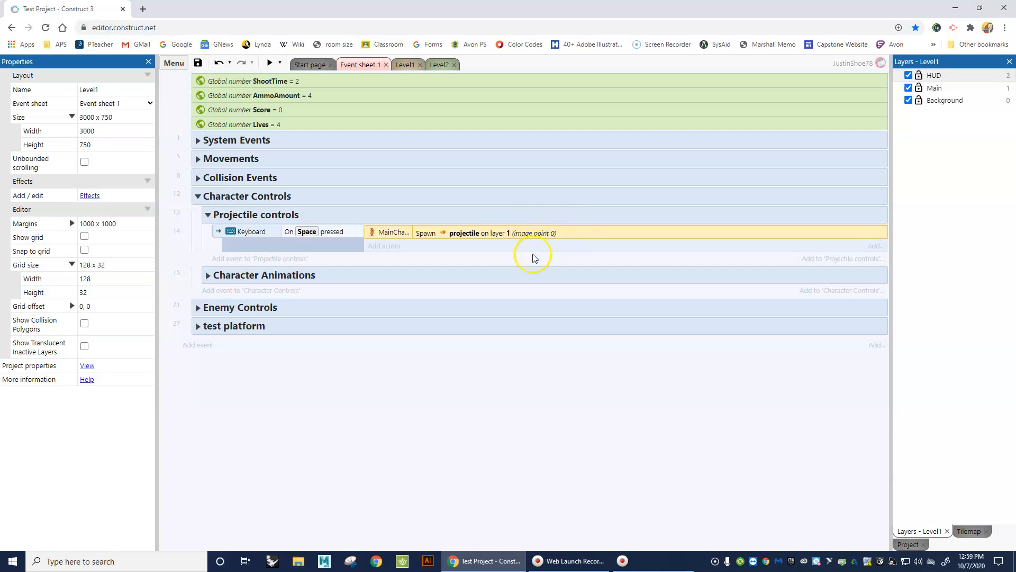
# Step: Preview the game and fire several fireballs from the main character to test the spawn event
pyautogui.click(270, 63)
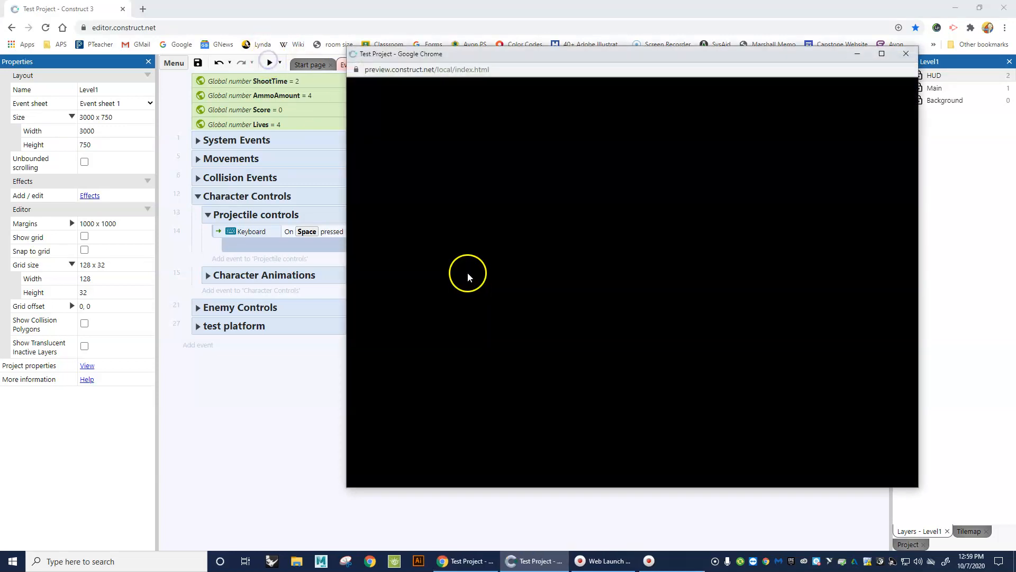
pyautogui.press('space')
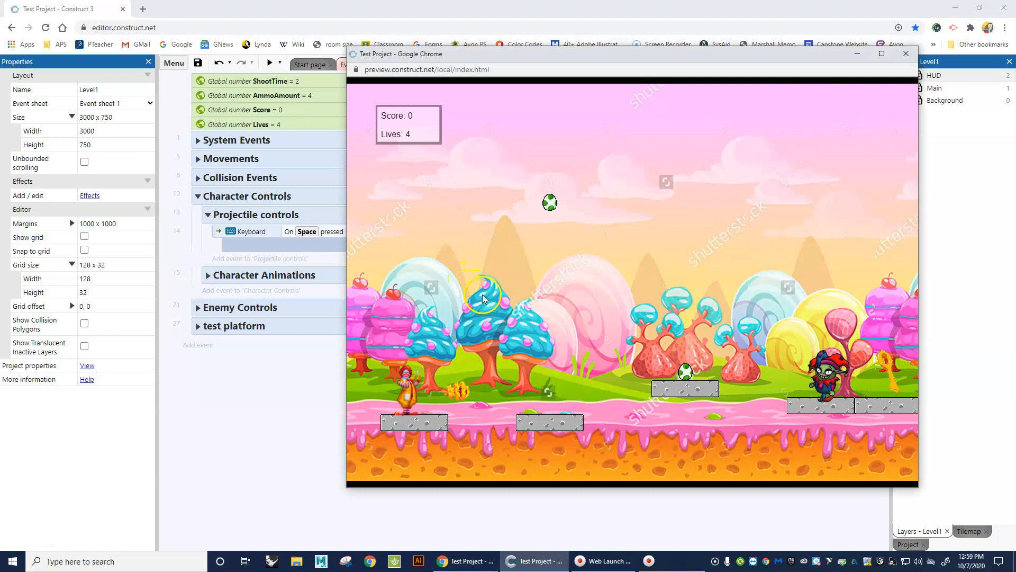
pyautogui.press('space')
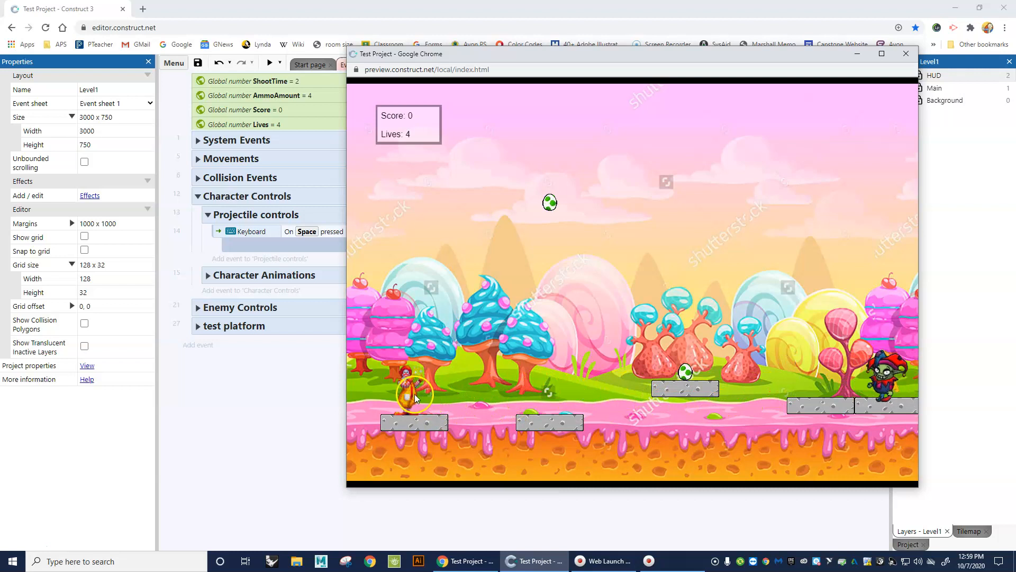
pyautogui.press('space')
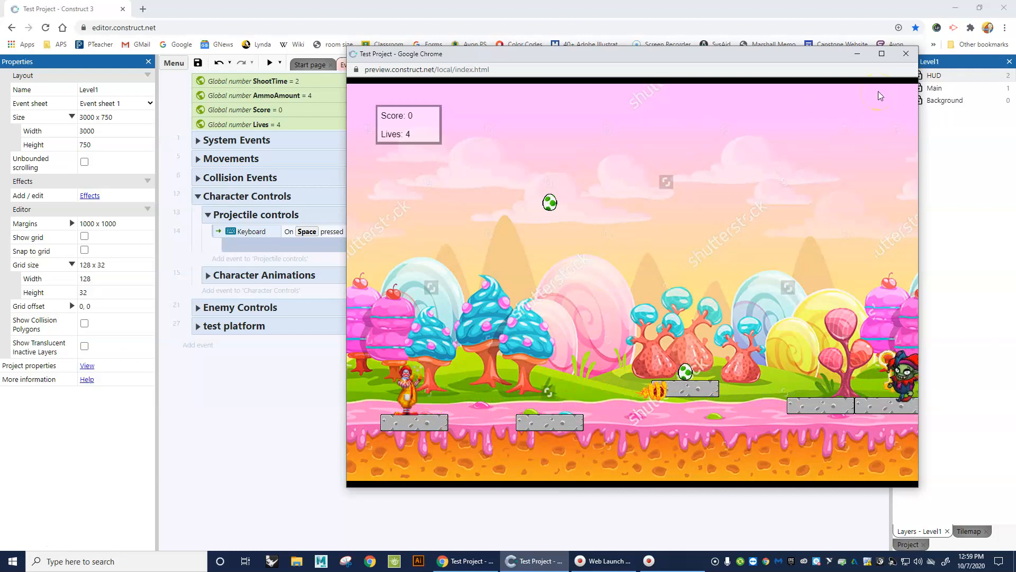
pyautogui.click(906, 53)
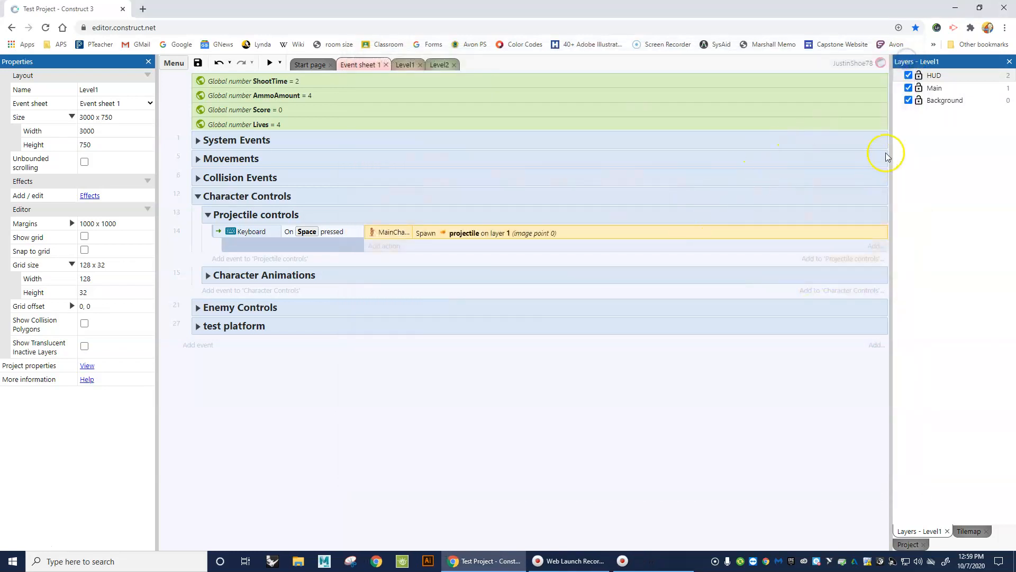
# Step: Set the animation speed of the projectile's Animation 1 to 9
pyautogui.click(908, 544)
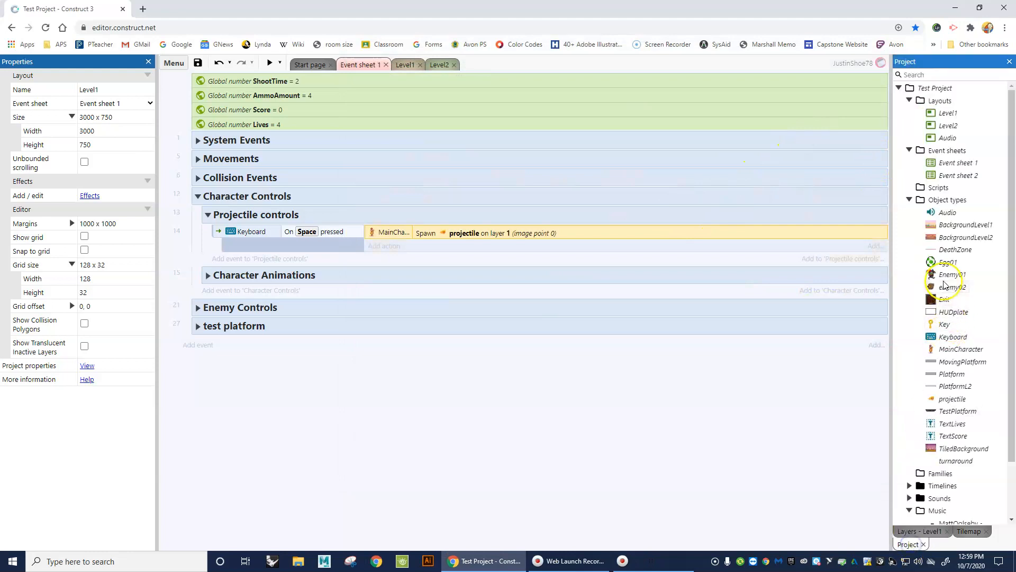
pyautogui.doubleClick(947, 399)
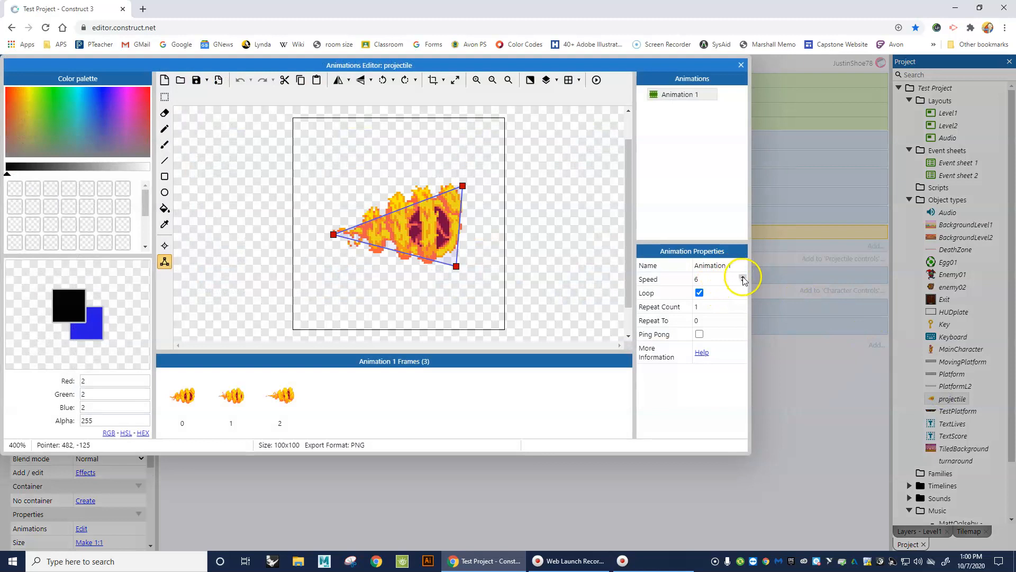
pyautogui.click(743, 278)
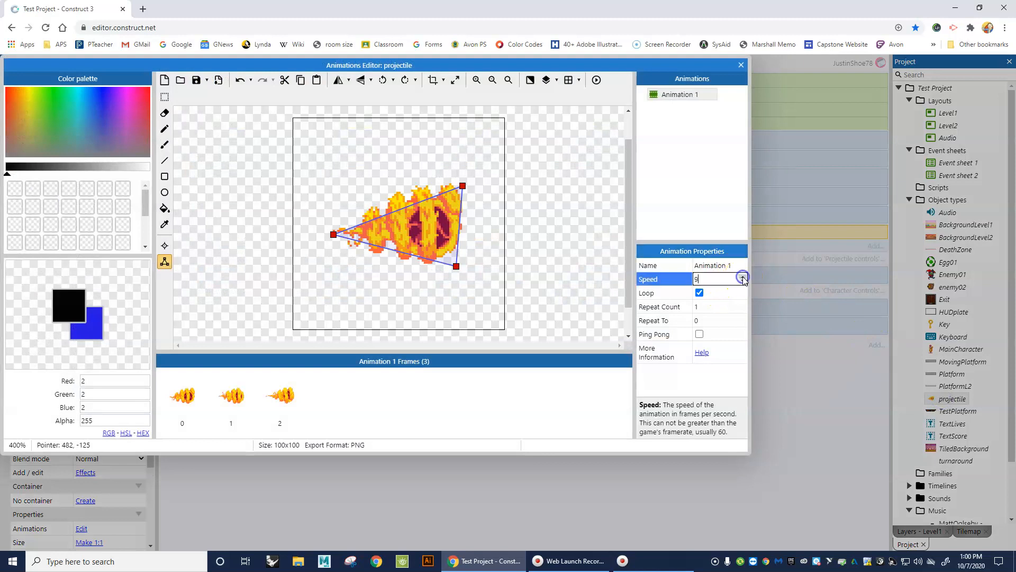
pyautogui.click(741, 65)
# Step: Preview the game again, moving the character and firing fireballs to check the faster animation and shooting direction
pyautogui.click(278, 62)
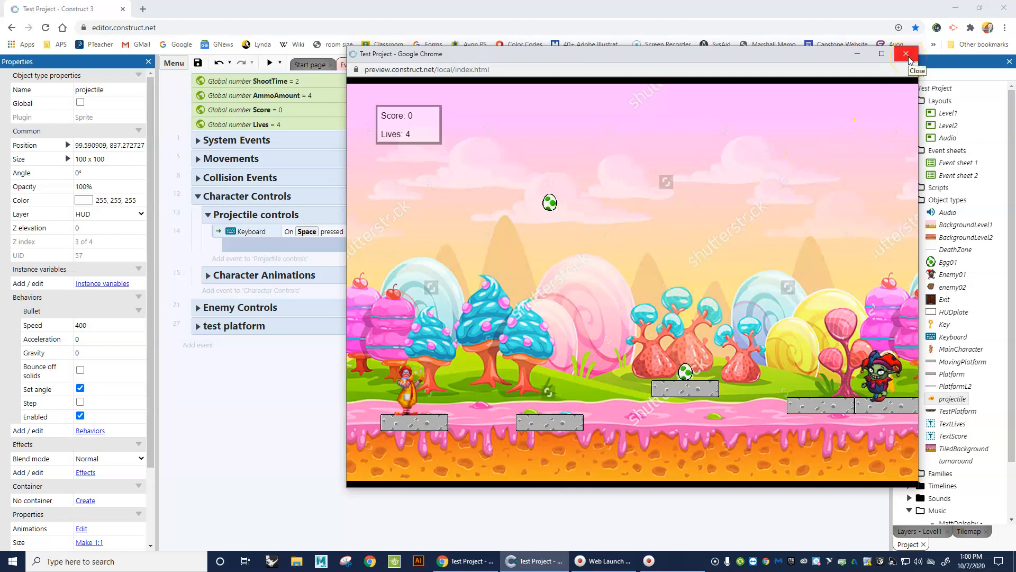
pyautogui.press('Right')
pyautogui.press('space')
pyautogui.press('space')
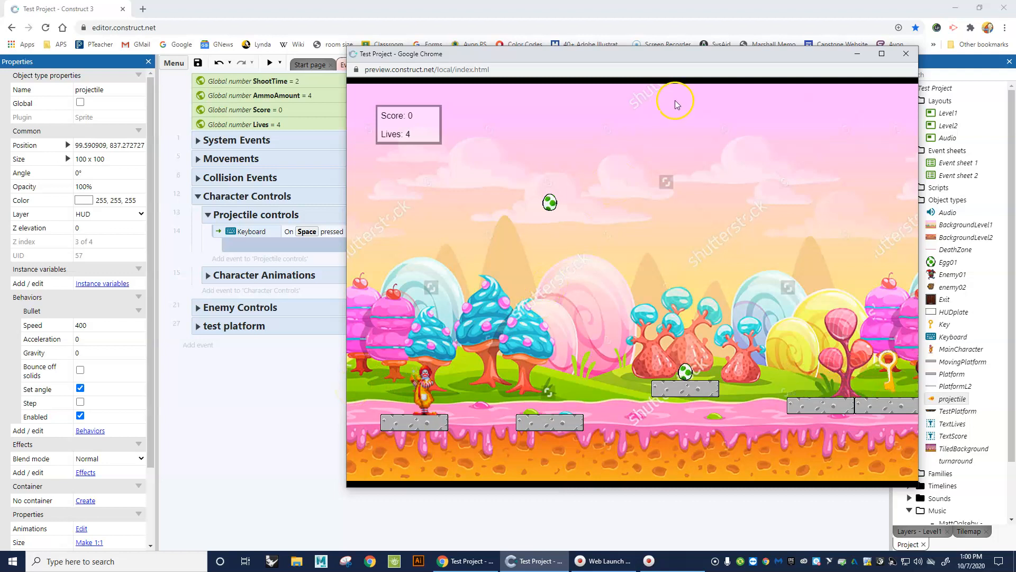
pyautogui.click(906, 54)
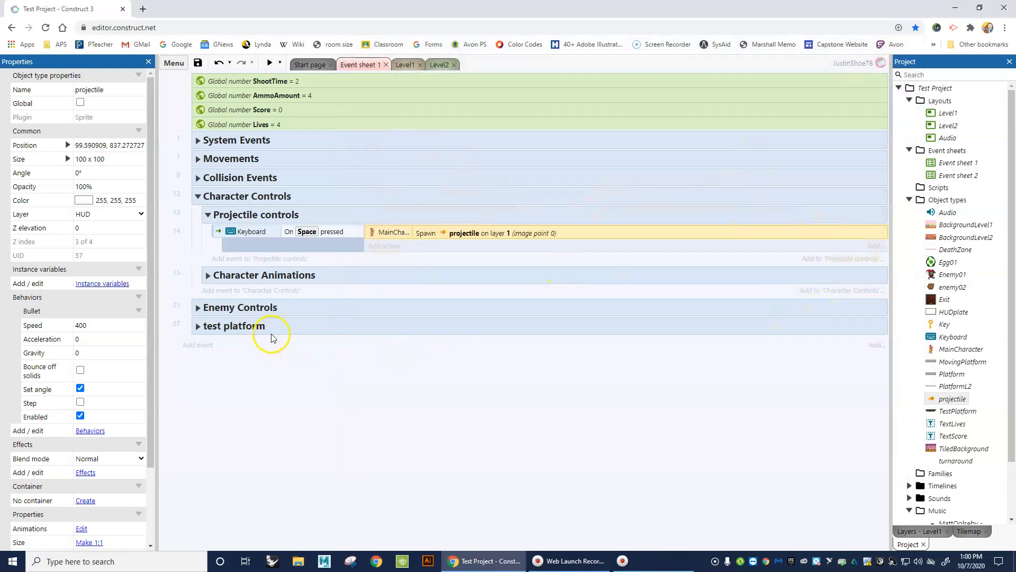
# Step: Add a MainCharacter "Is mirrored" event to the Projectile controls group
pyautogui.click(233, 260)
pyautogui.doubleClick(548, 264)
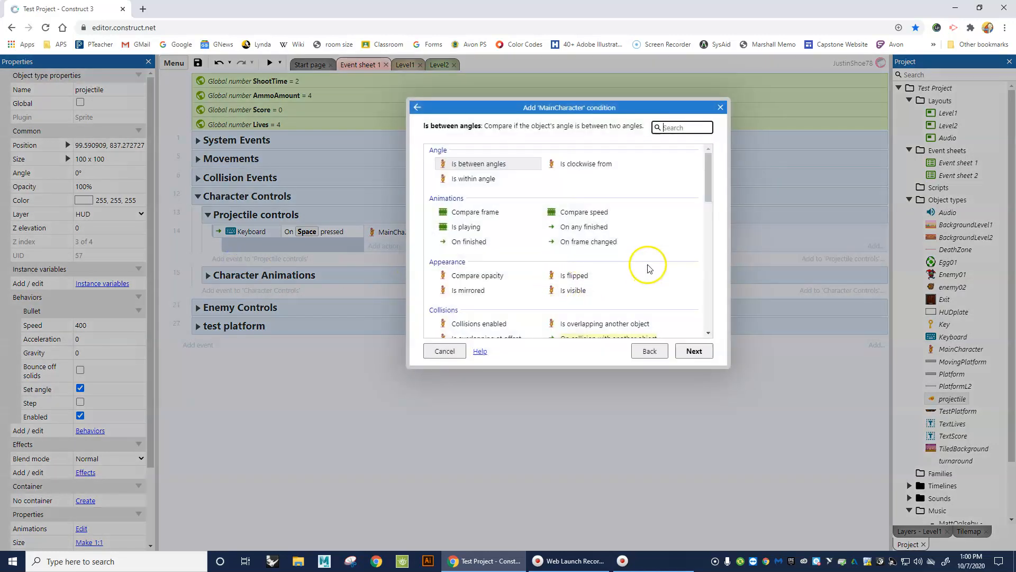
pyautogui.scroll(-2, 644, 268)
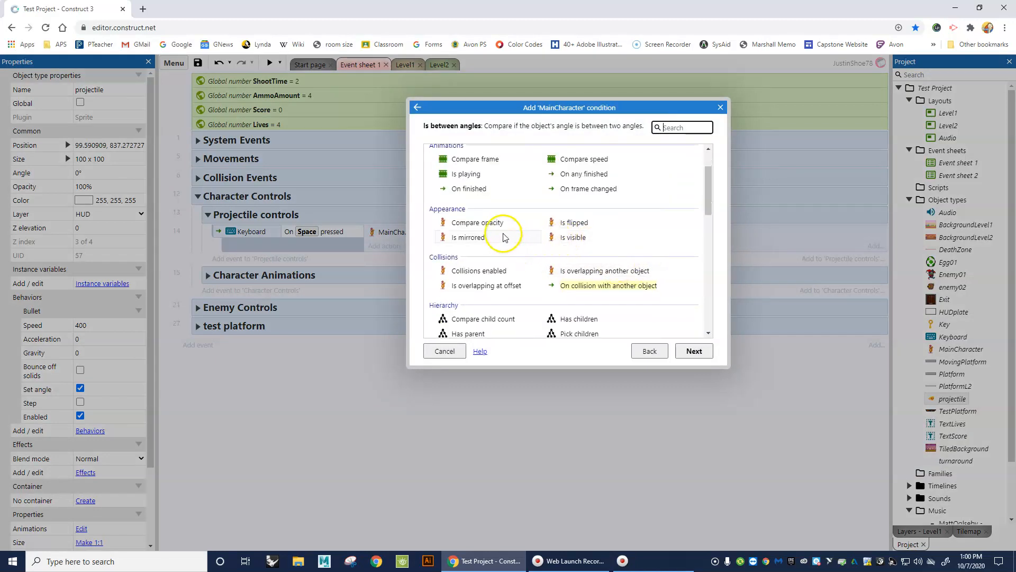
pyautogui.doubleClick(466, 238)
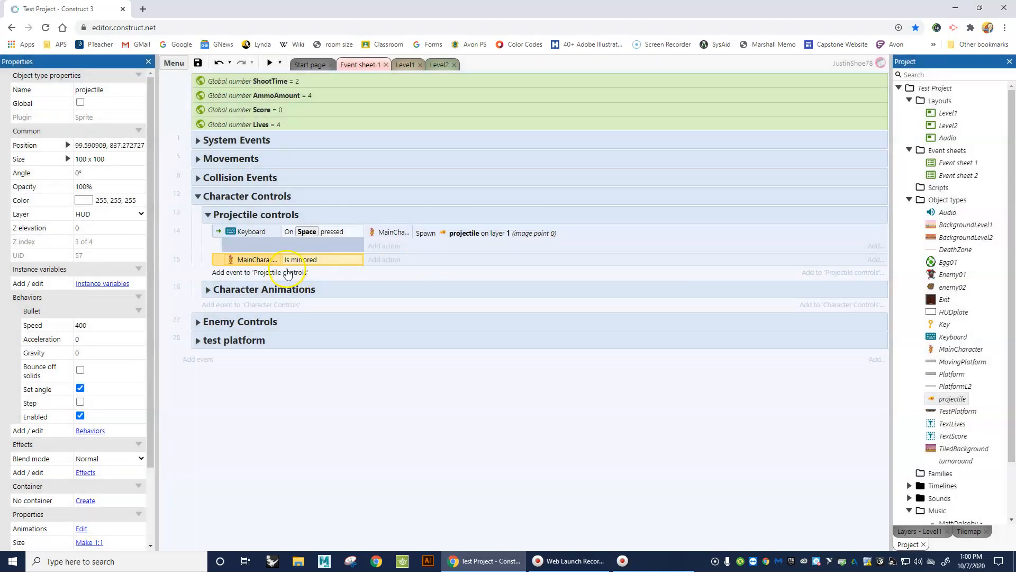
# Step: Add a projectile action to the "Is mirrored" event that sets the Bullet angle of motion to 180 degrees
pyautogui.click(386, 260)
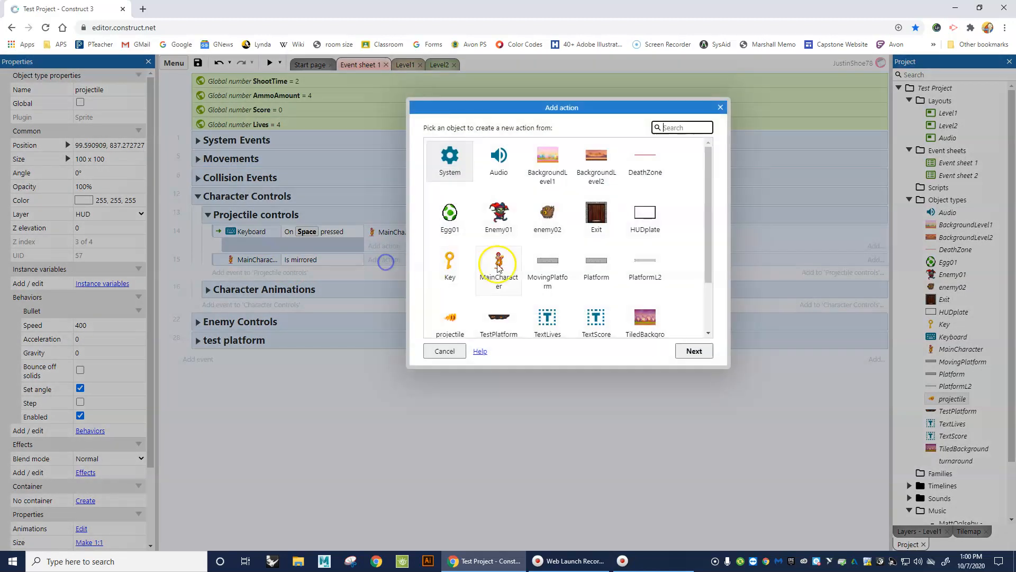
pyautogui.scroll(-1, 526, 270)
pyautogui.doubleClick(450, 268)
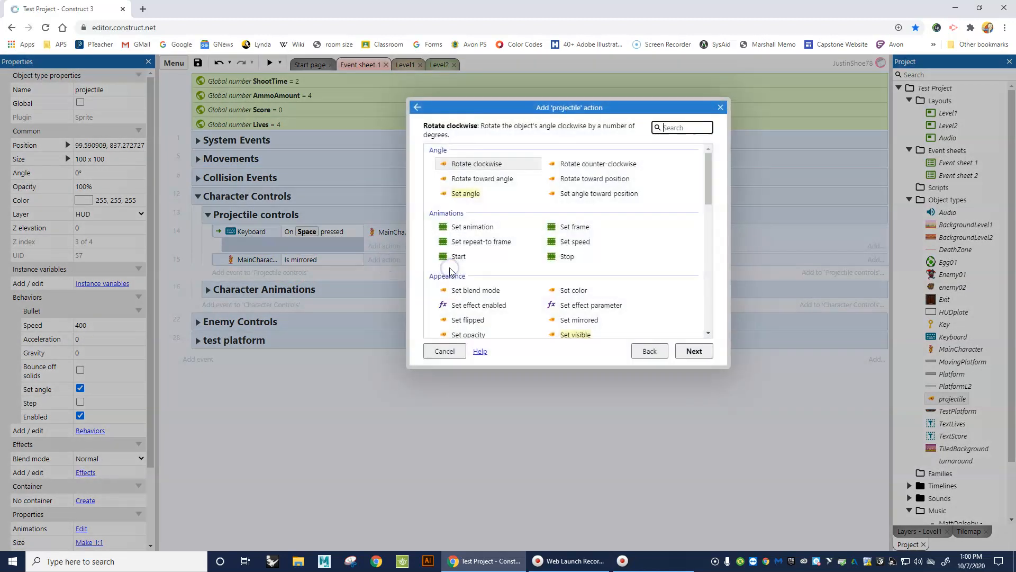
pyautogui.scroll(-4, 531, 257)
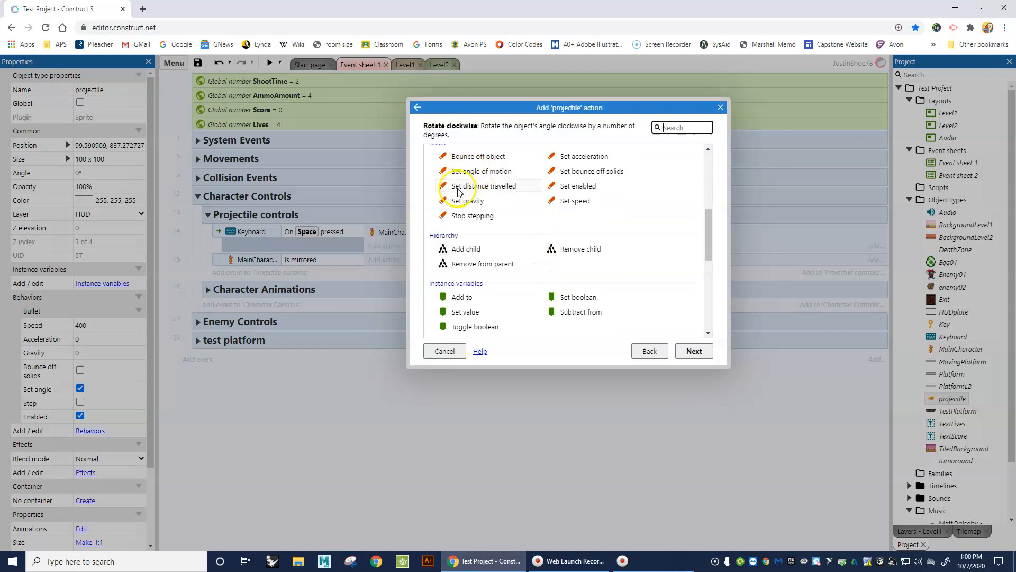
pyautogui.scroll(1, 466, 201)
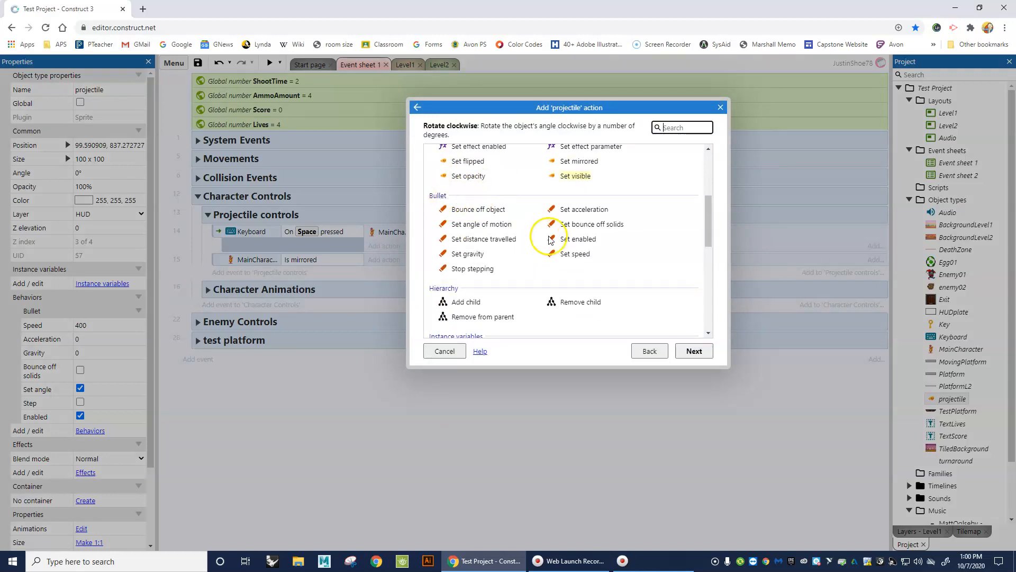
pyautogui.doubleClick(486, 225)
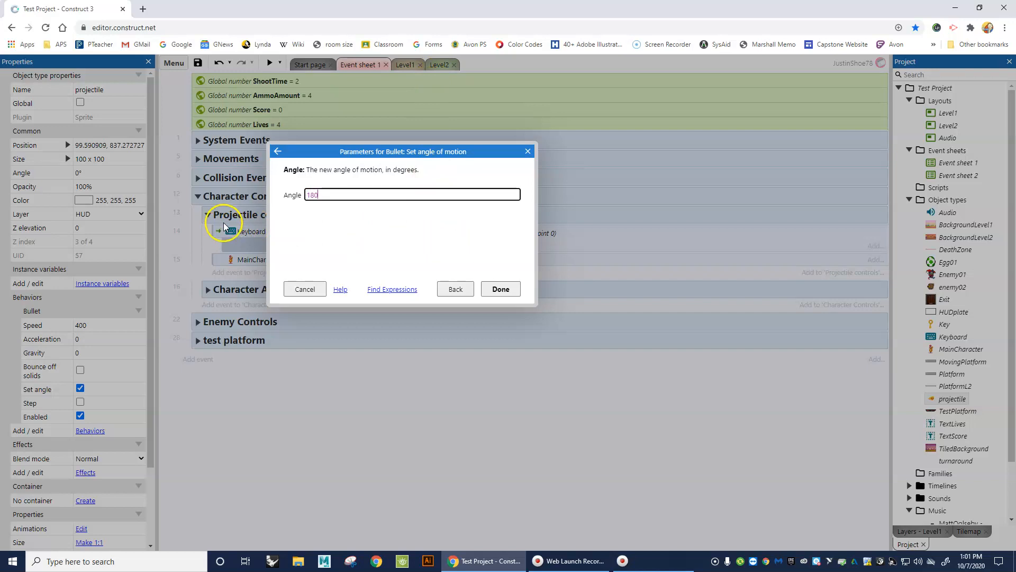
pyautogui.click(500, 289)
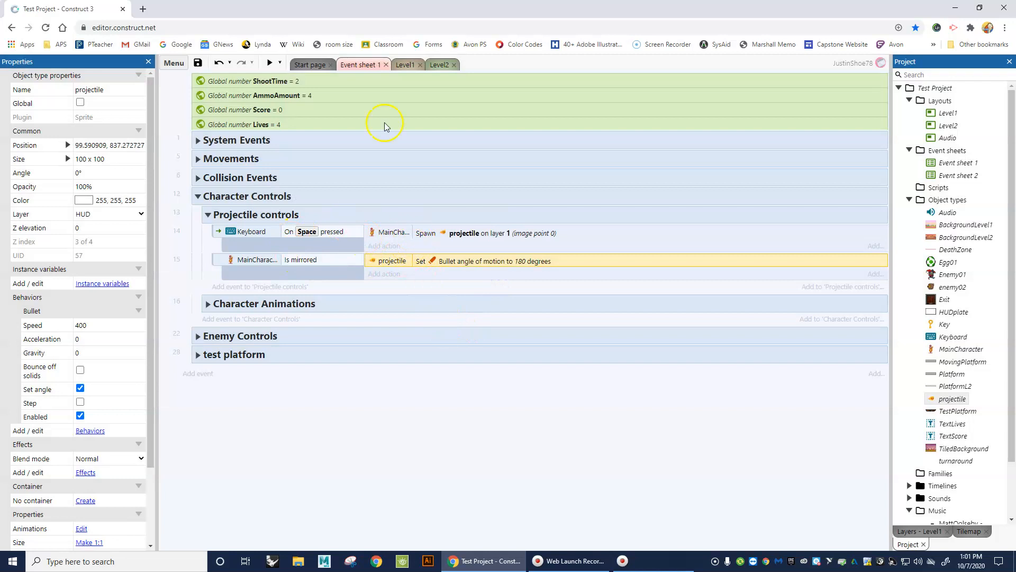
# Step: Preview the game and fire fireballs while turning the character right and left to check their direction
pyautogui.click(270, 63)
pyautogui.press('Right')
pyautogui.press('Up')
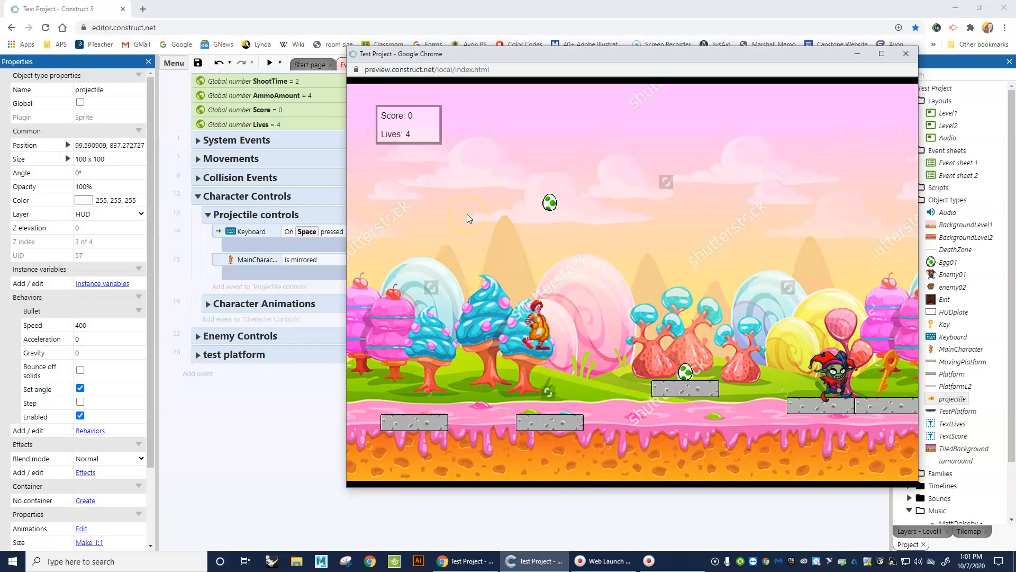
pyautogui.press('space')
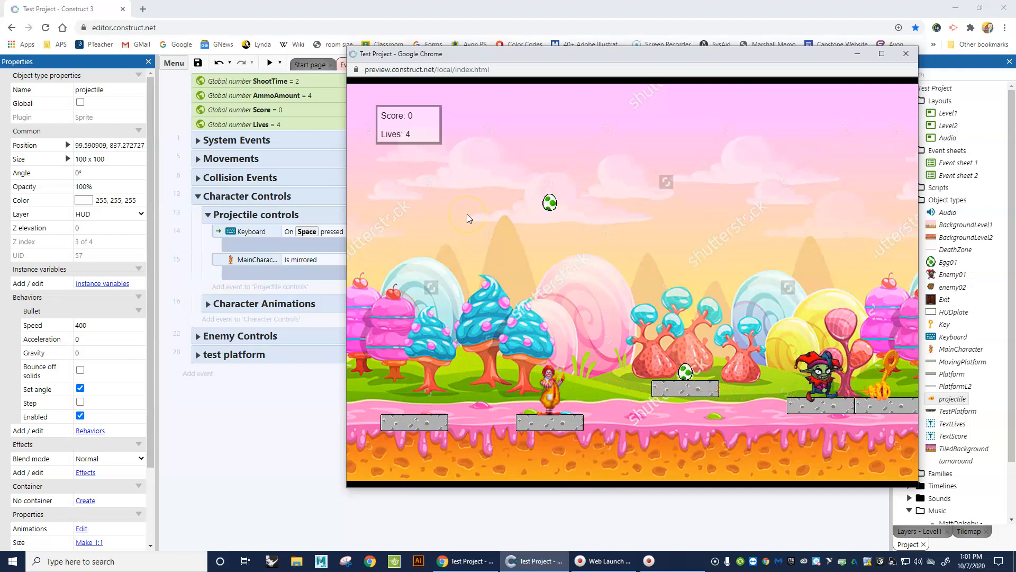
pyautogui.press('Left')
pyautogui.press('space')
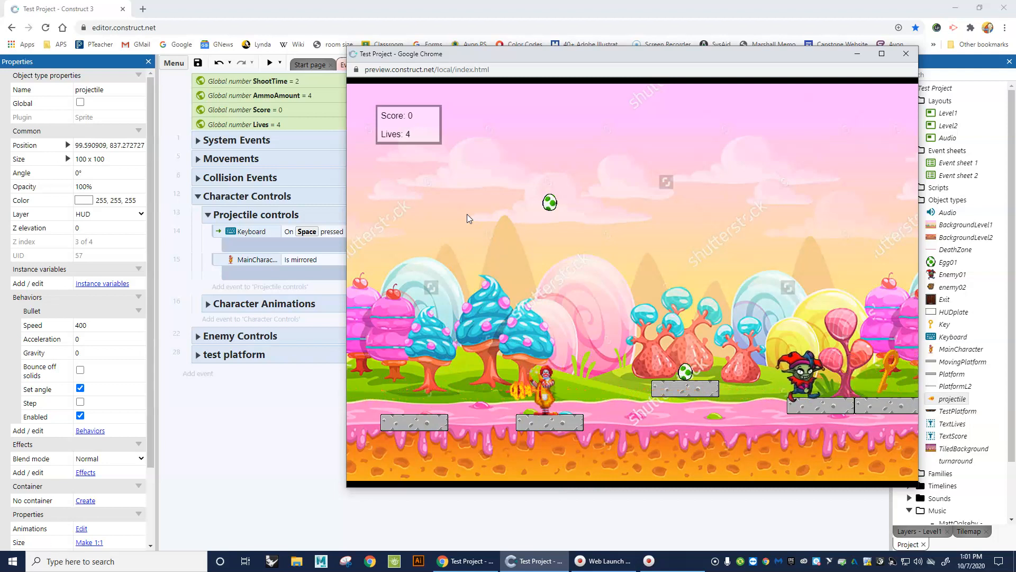
pyautogui.press('space')
pyautogui.press('Right')
pyautogui.press('space')
pyautogui.press('Left')
pyautogui.press('Right')
pyautogui.press('space')
pyautogui.press('Left')
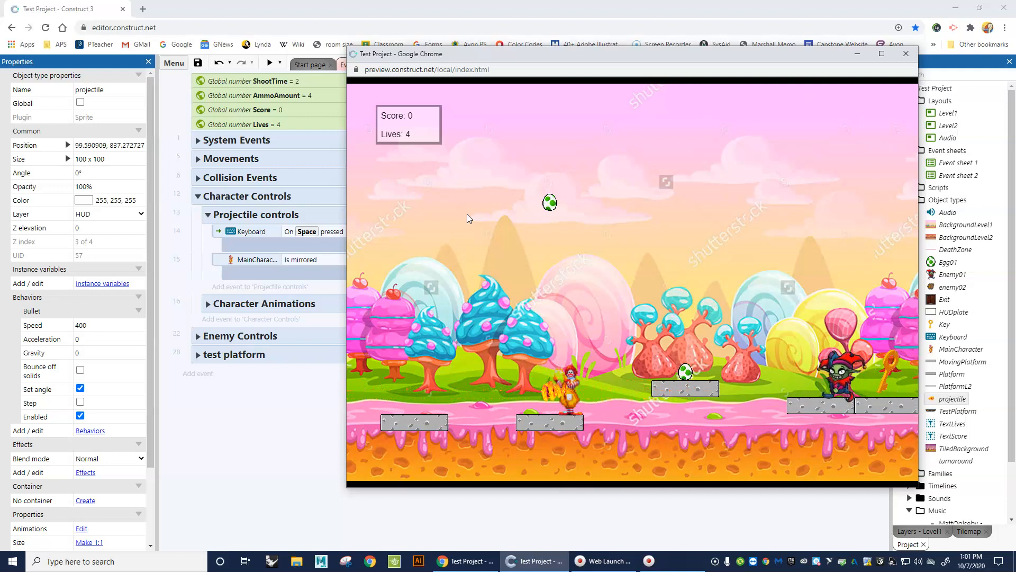
pyautogui.press('Right')
pyautogui.press('space')
pyautogui.press('Left')
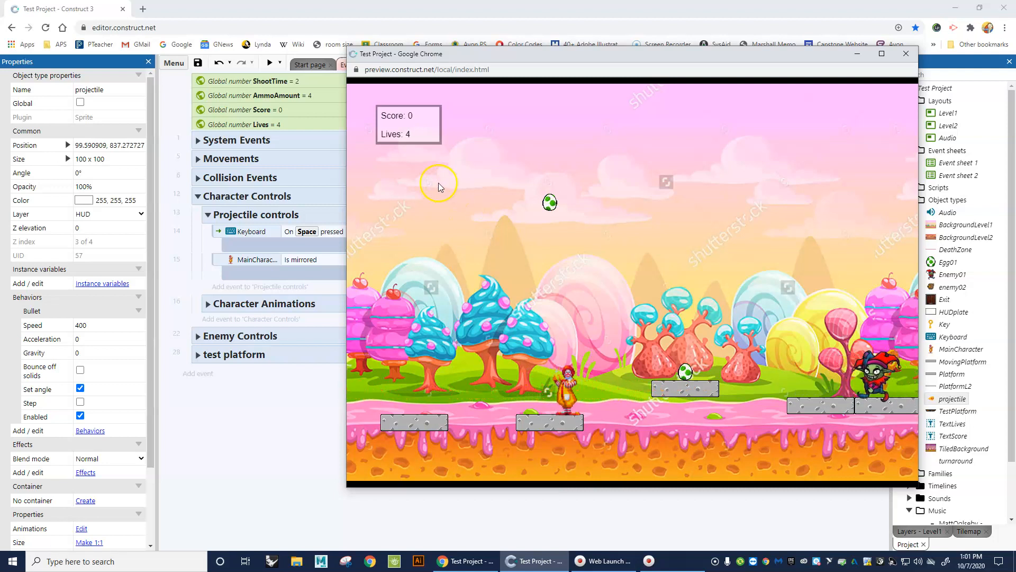
pyautogui.click(906, 54)
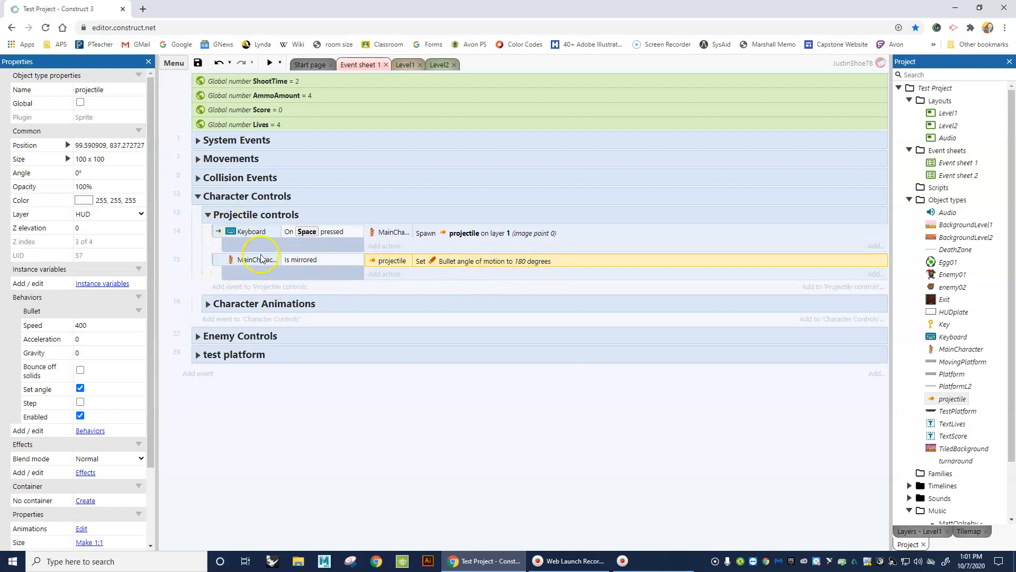
# Step: Make the MainCharacter "Is mirrored" event a sub-event of the "On Space pressed" event
pyautogui.click(218, 259)
pyautogui.moveTo(218, 259); pyautogui.dragTo(296, 246)
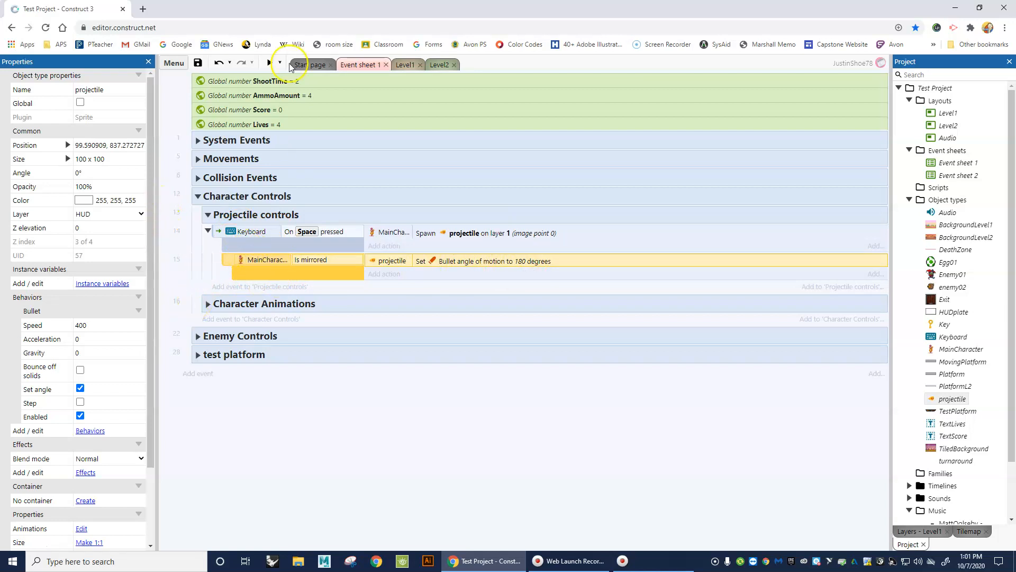
# Step: Preview the game with the nested mirrored event, firing several fireballs in both facing directions
pyautogui.click(270, 63)
pyautogui.press('Right')
pyautogui.press('Up')
pyautogui.press('space')
pyautogui.press('space')
pyautogui.press('Left')
pyautogui.press('space')
pyautogui.press('space')
pyautogui.press('Right')
pyautogui.press('space')
pyautogui.press('space')
pyautogui.press('Left')
pyautogui.press('space')
pyautogui.press('space')
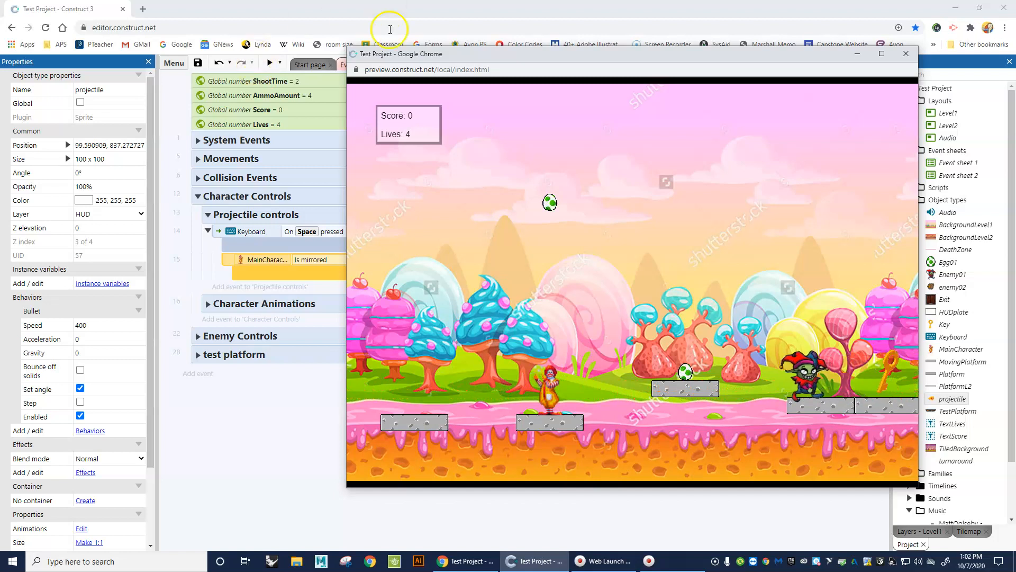
pyautogui.click(909, 54)
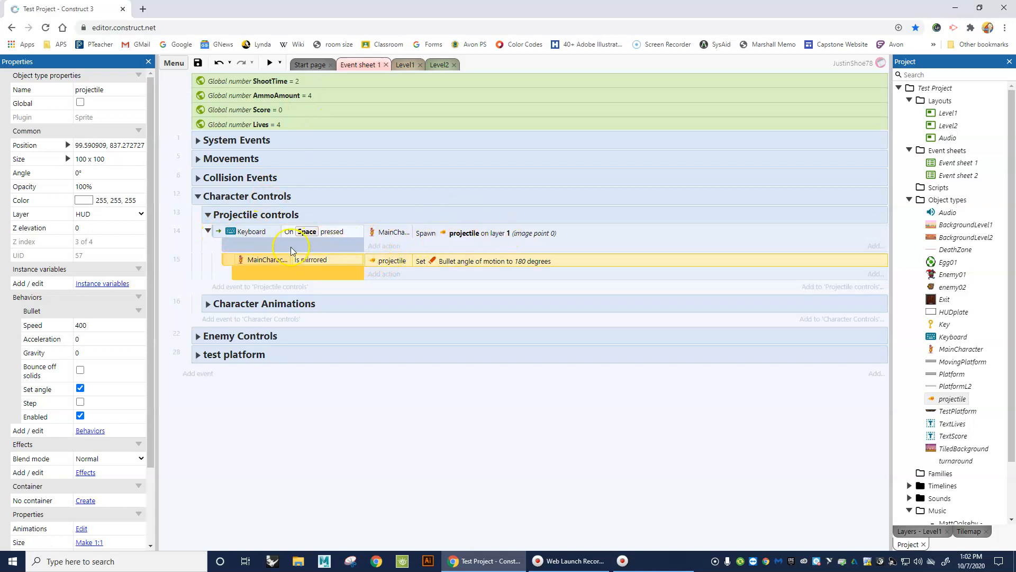
# Step: Add a System Compare variable condition to the "On Space pressed" event, requiring AmmoAmount less than or equal to 0
pyautogui.click(217, 233)
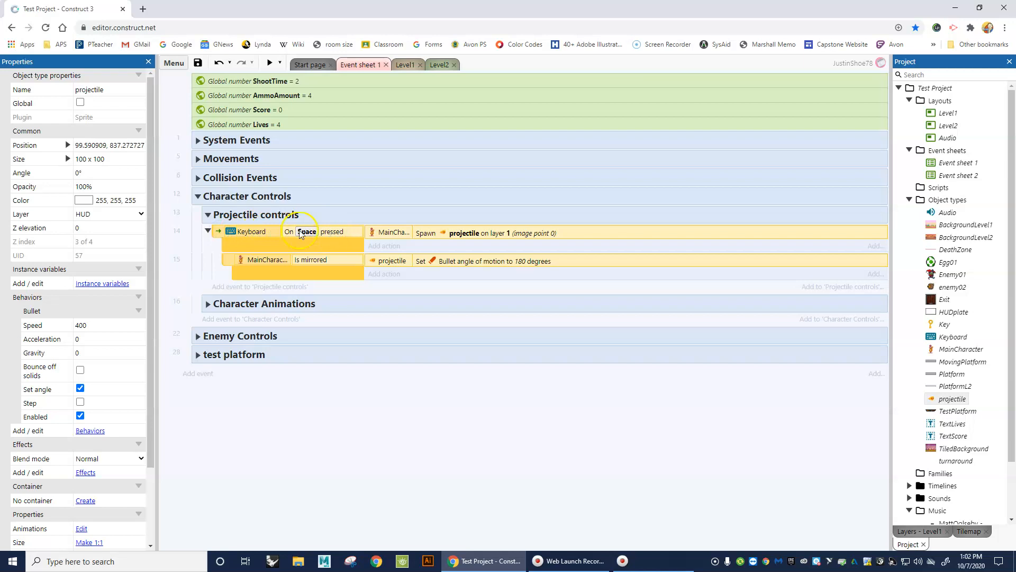
pyautogui.rightClick(218, 232)
pyautogui.moveTo(268, 241)
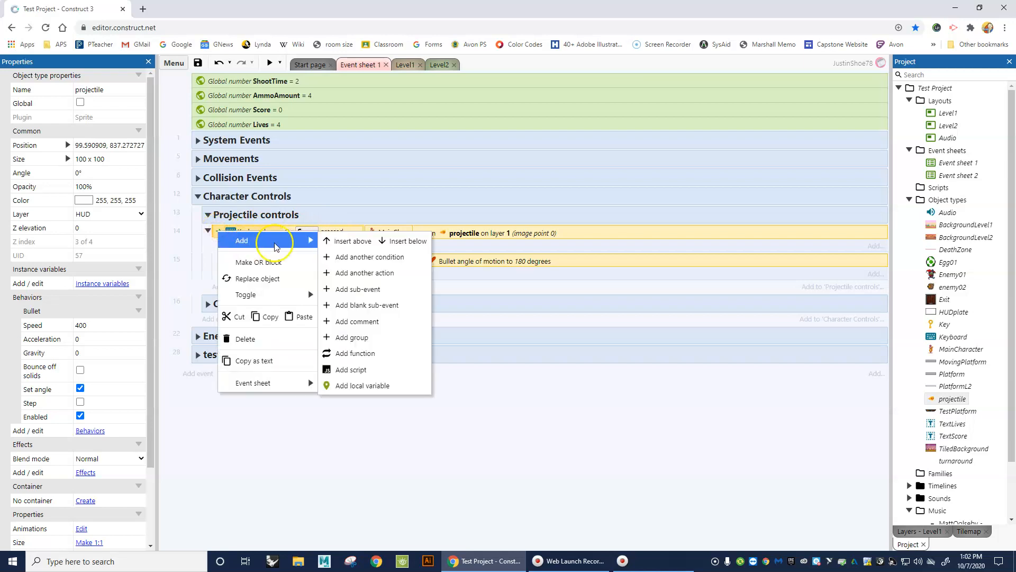
pyautogui.click(378, 261)
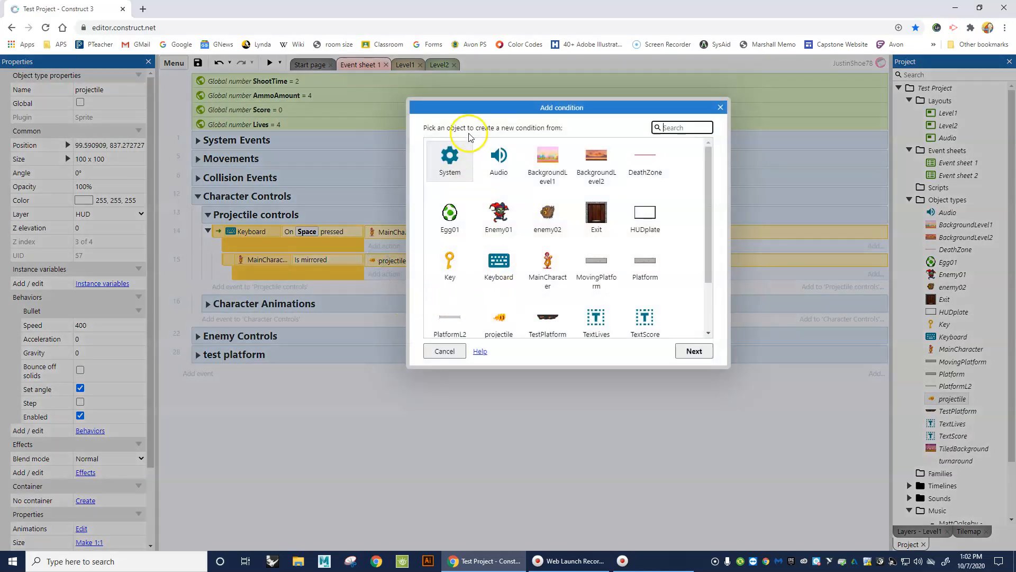
pyautogui.doubleClick(454, 162)
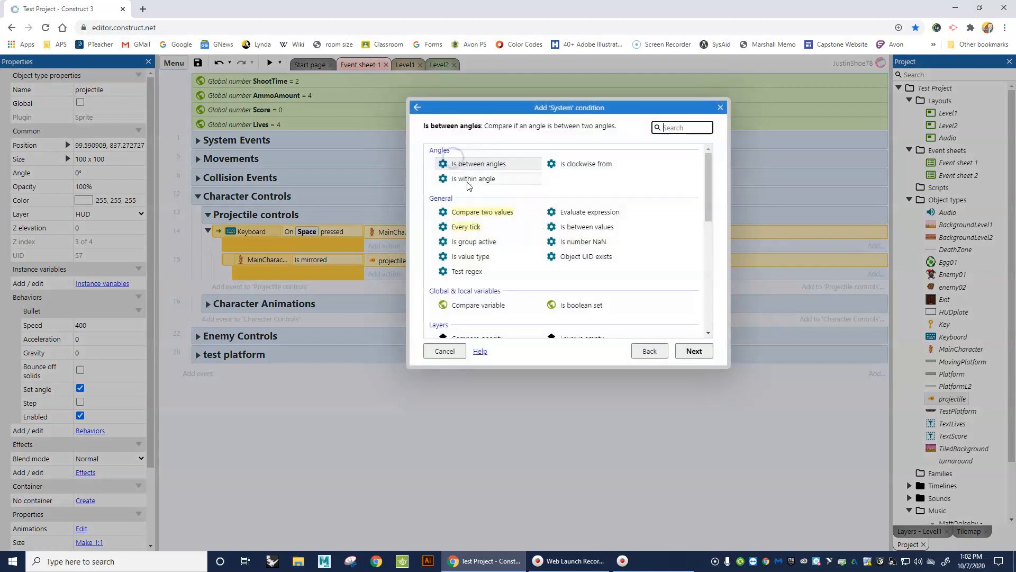
pyautogui.doubleClick(468, 309)
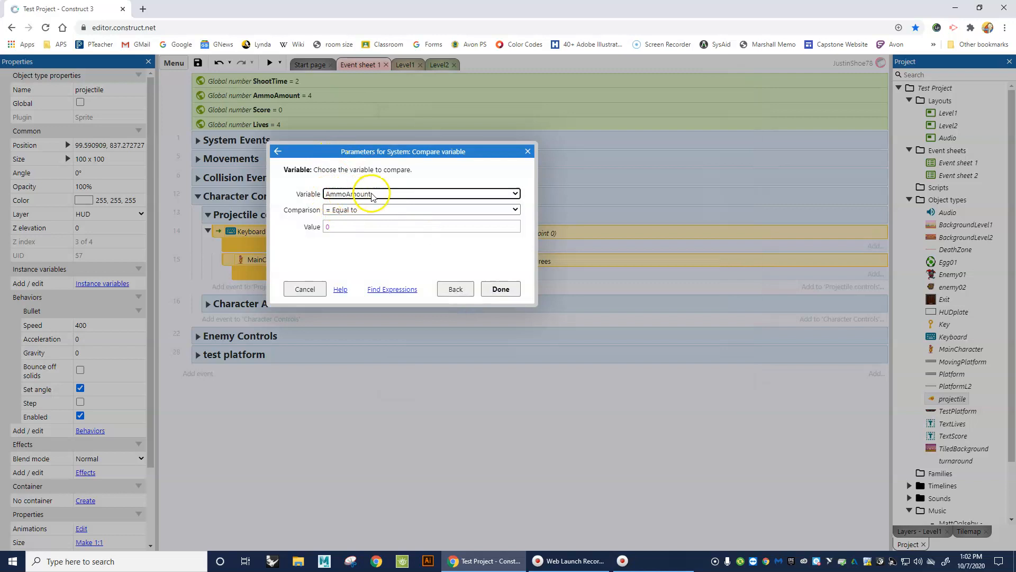
pyautogui.click(365, 210)
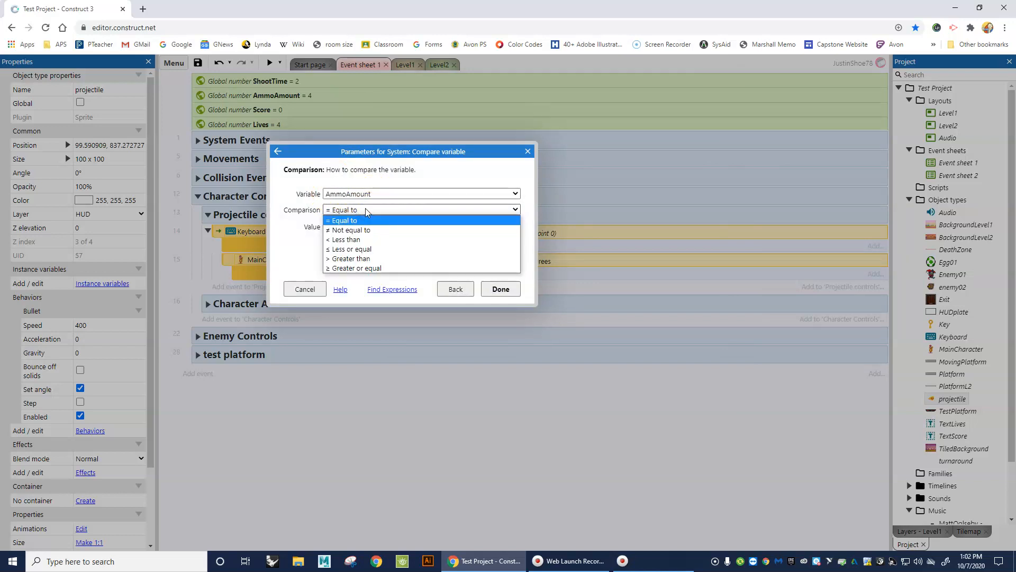
pyautogui.click(349, 249)
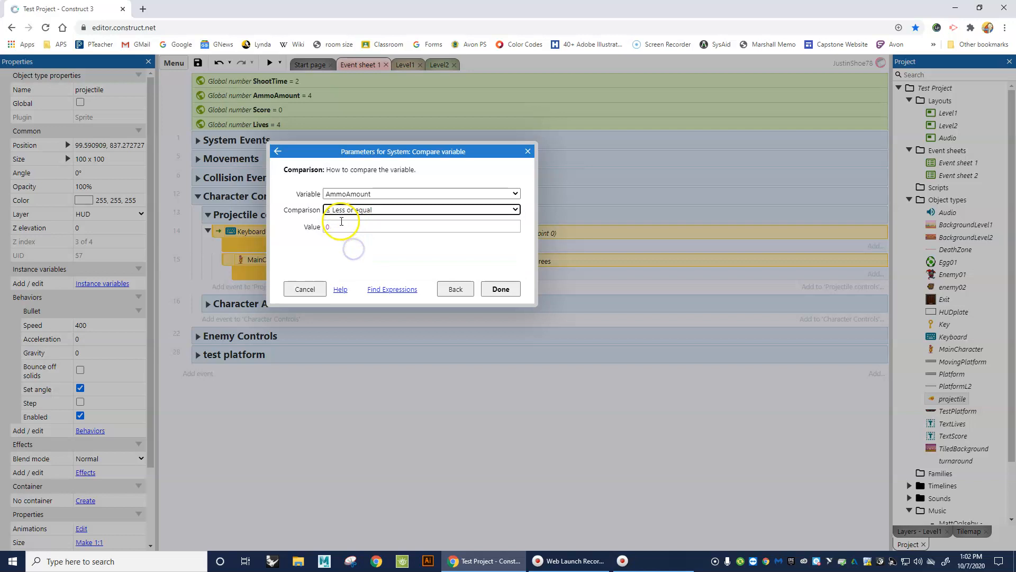
pyautogui.click(499, 289)
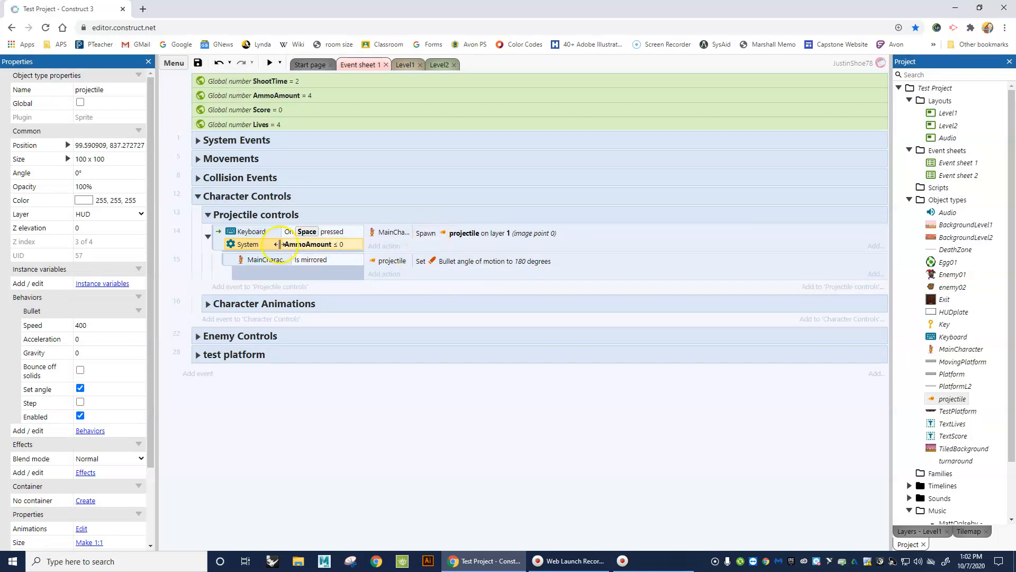
# Step: Change the AmmoAmount condition's comparison to "Greater or equal" and its value to 1
pyautogui.doubleClick(326, 247)
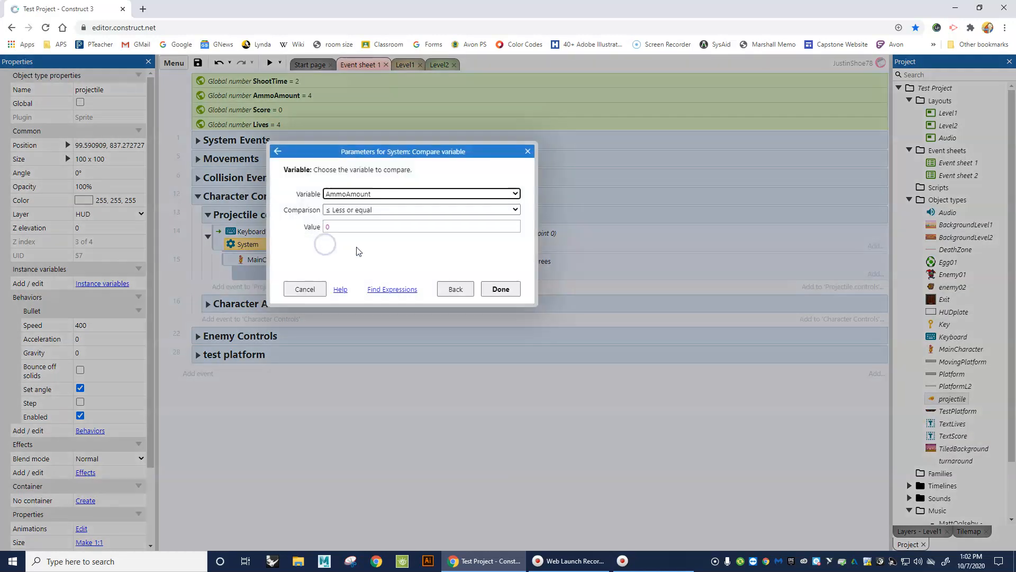
pyautogui.click(381, 210)
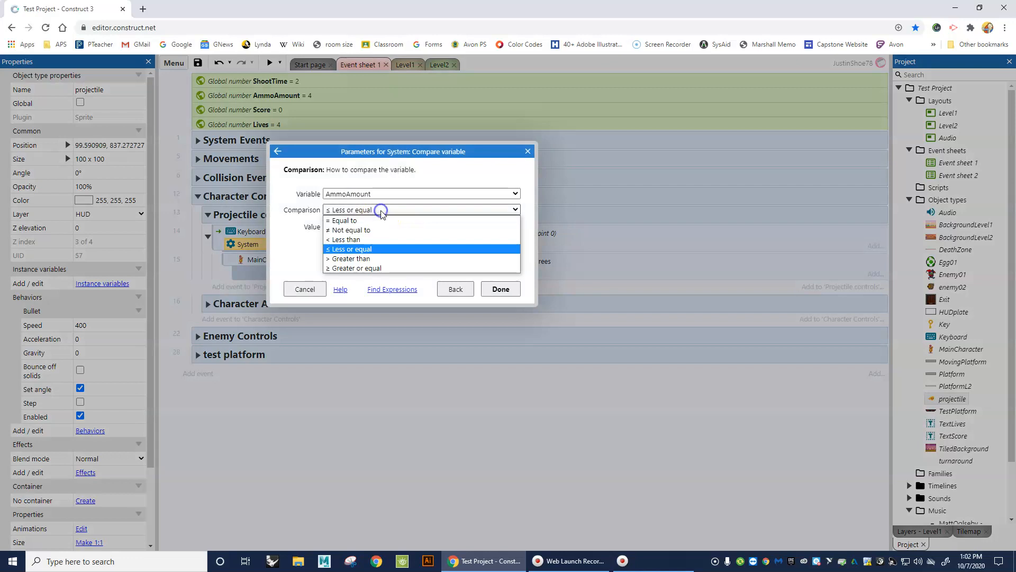
pyautogui.click(360, 268)
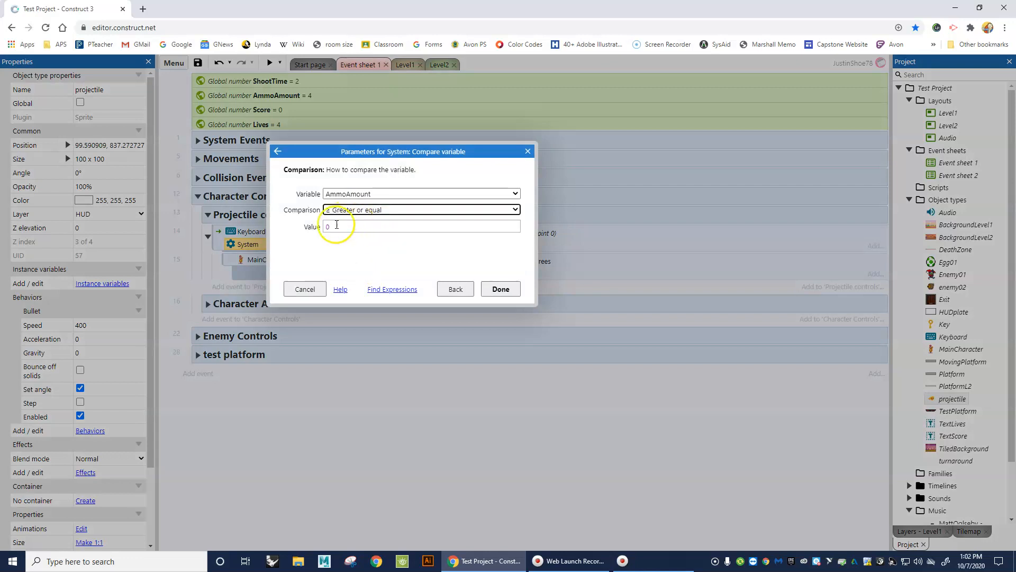
pyautogui.click(352, 208)
pyautogui.click(352, 209)
pyautogui.click(343, 226)
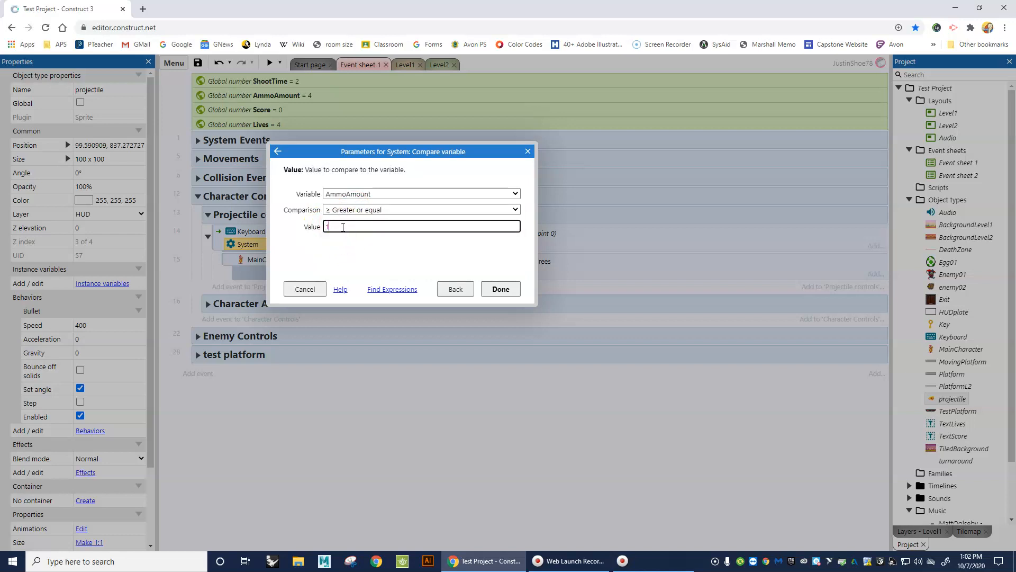
pyautogui.click(331, 240)
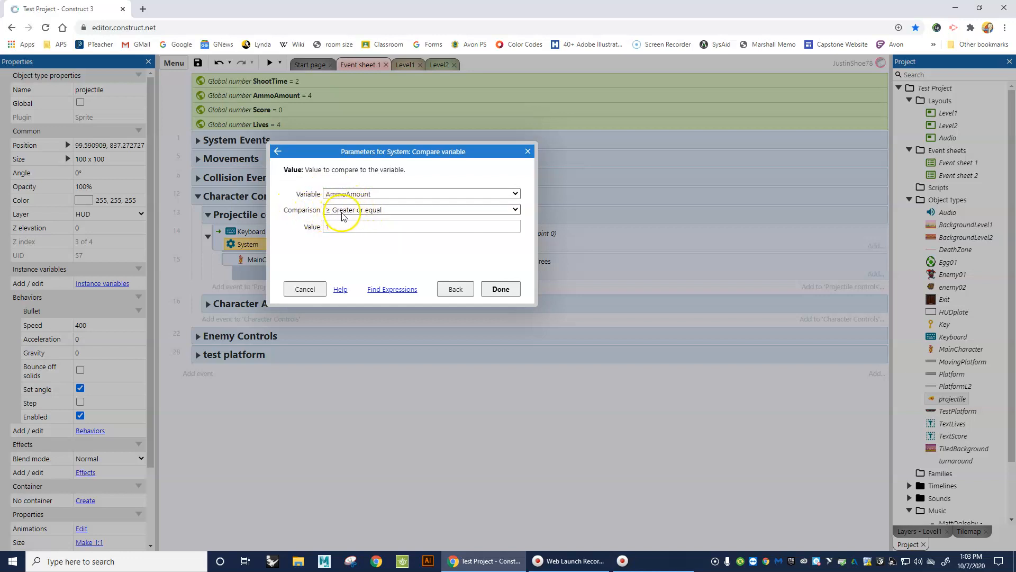
pyautogui.click(500, 289)
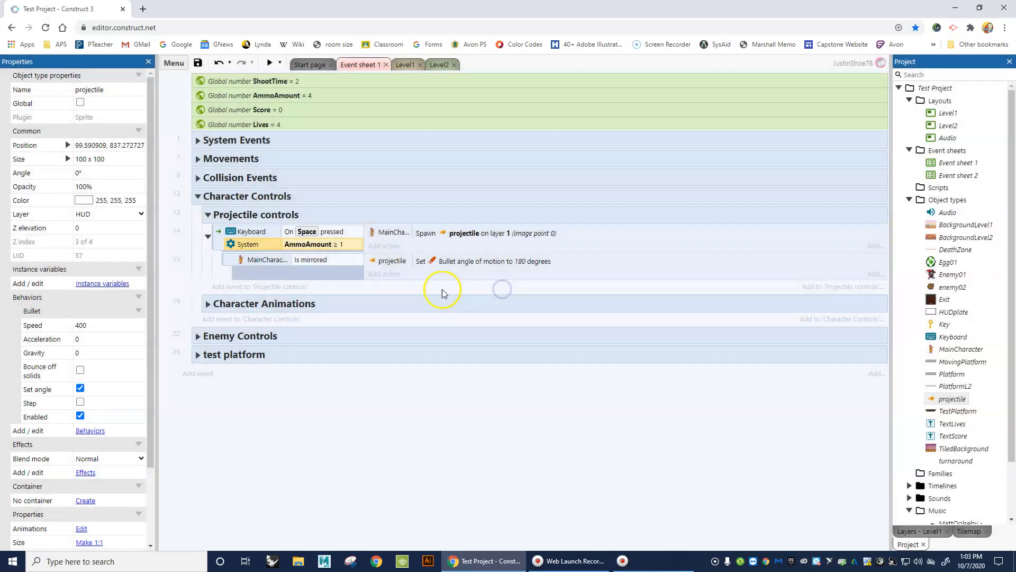
# Step: Preview the game and fire many fireballs in a row to test the AmmoAmount condition
pyautogui.click(270, 62)
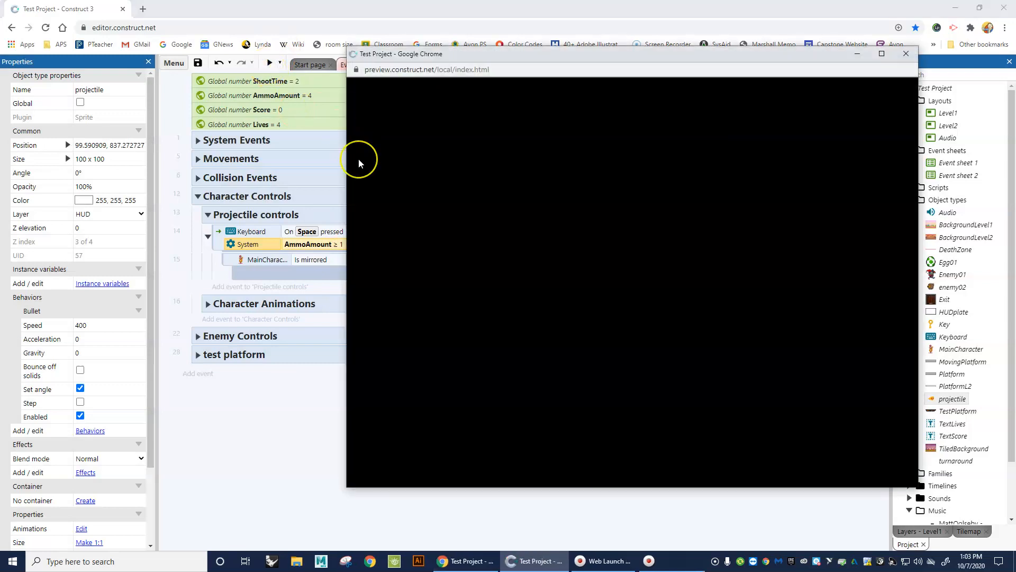
pyautogui.press('space')
pyautogui.press('space')
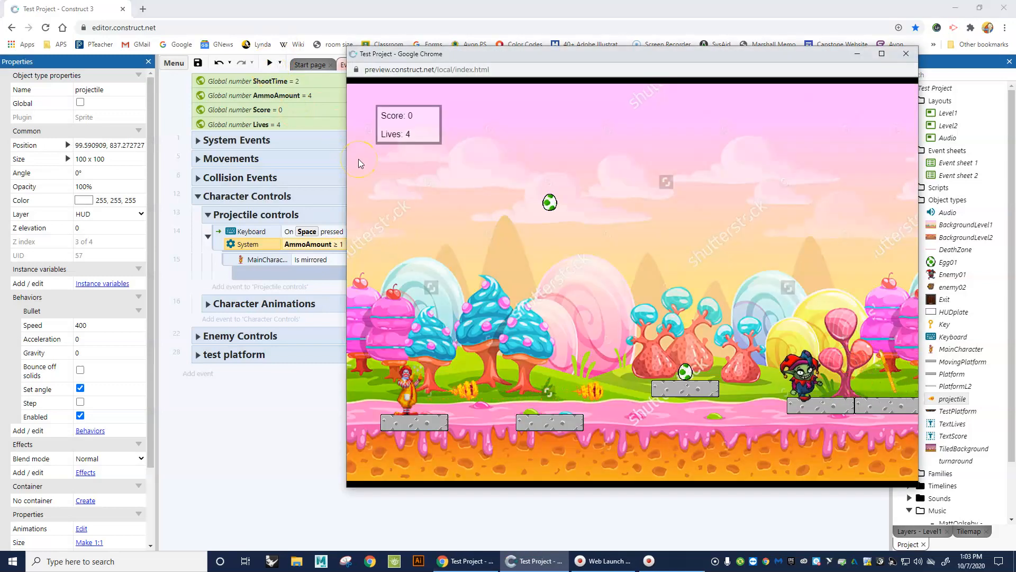
pyautogui.press('space')
pyautogui.press('space')
pyautogui.press('space')
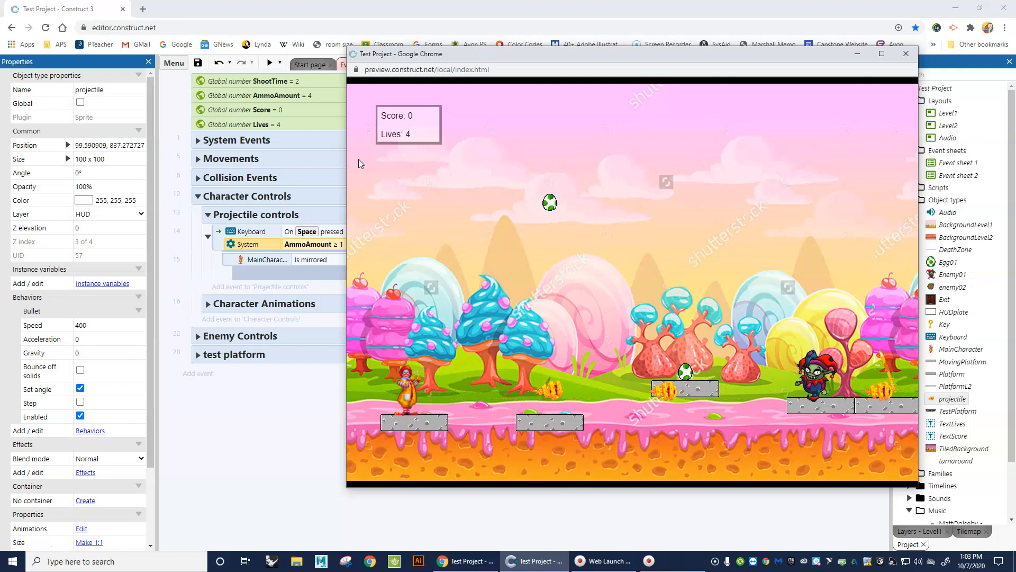
pyautogui.press('space')
pyautogui.press('space')
pyautogui.press('space')
pyautogui.press('space')
pyautogui.press('space')
pyautogui.press('space')
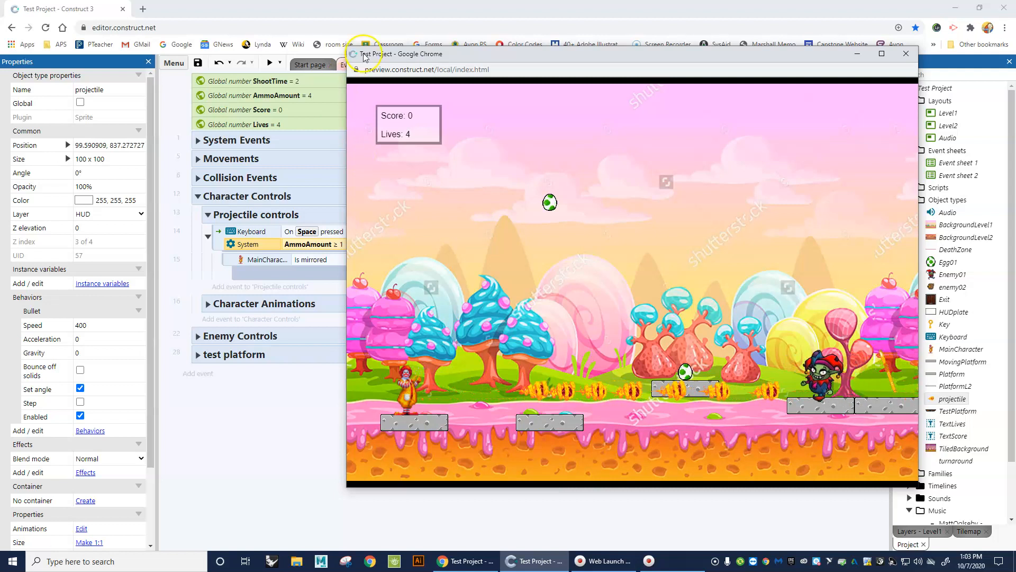
pyautogui.click(906, 54)
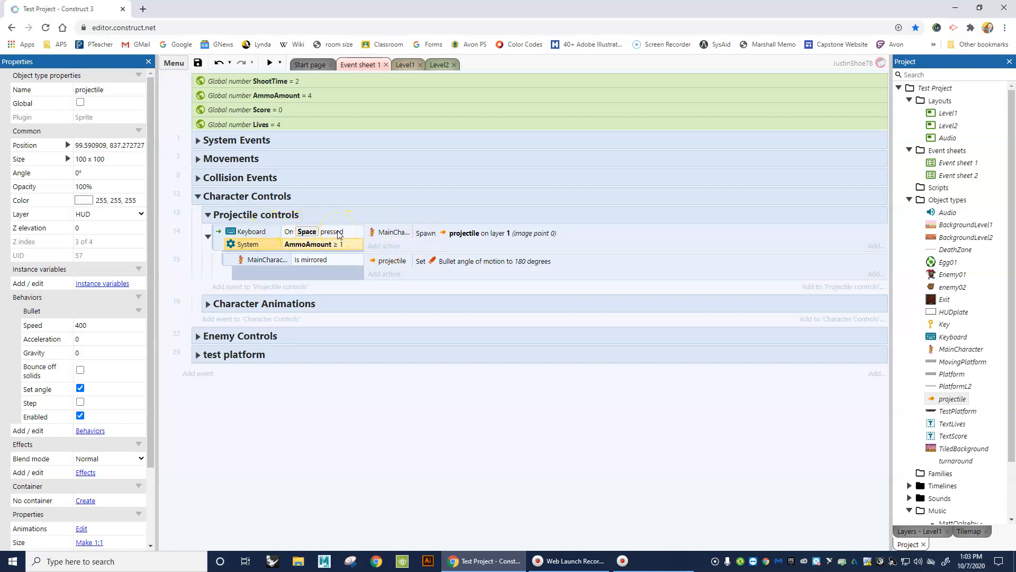
# Step: Add a System action to the "On Space pressed" event that subtracts 1 from AmmoAmount
pyautogui.click(391, 246)
pyautogui.doubleClick(447, 161)
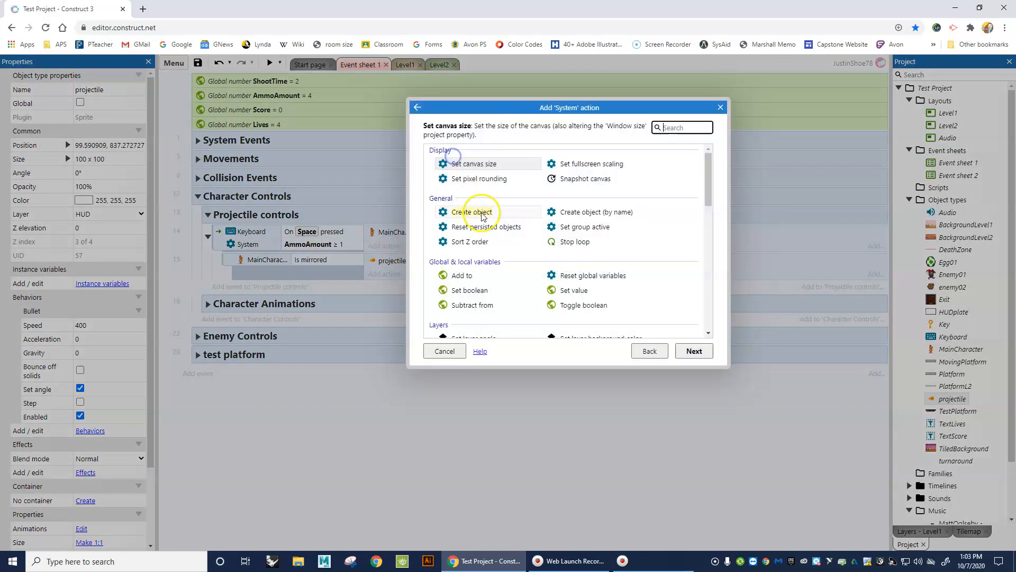
pyautogui.click(473, 305)
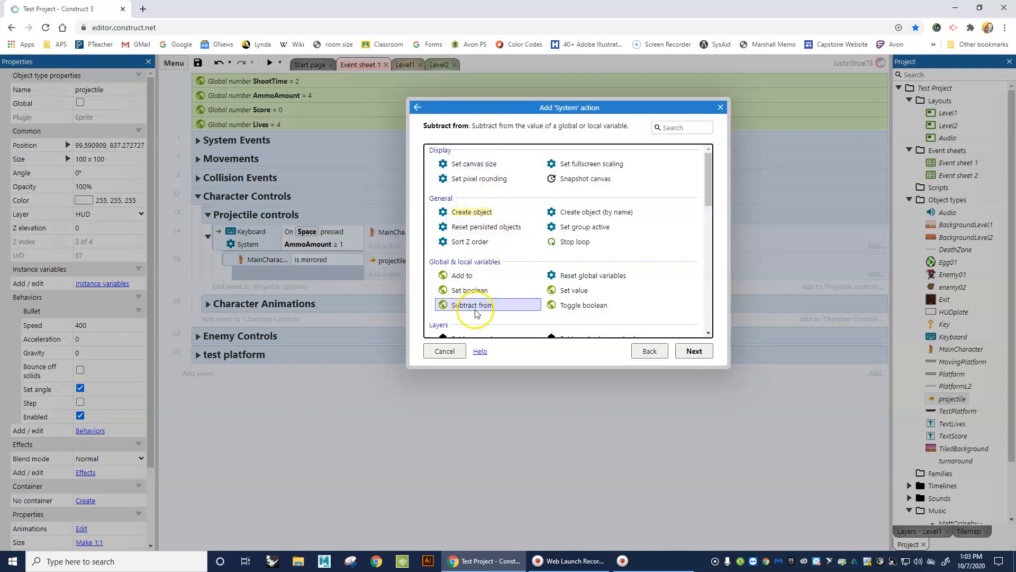
pyautogui.doubleClick(475, 306)
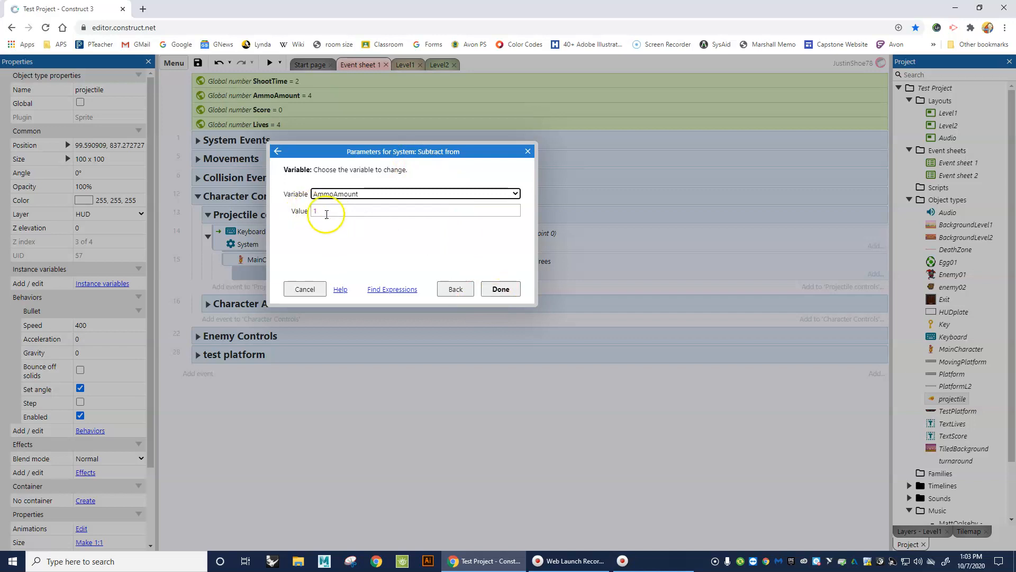
pyautogui.click(502, 290)
# Step: Preview the game and fire repeatedly to check that each shot uses up ammo
pyautogui.click(270, 63)
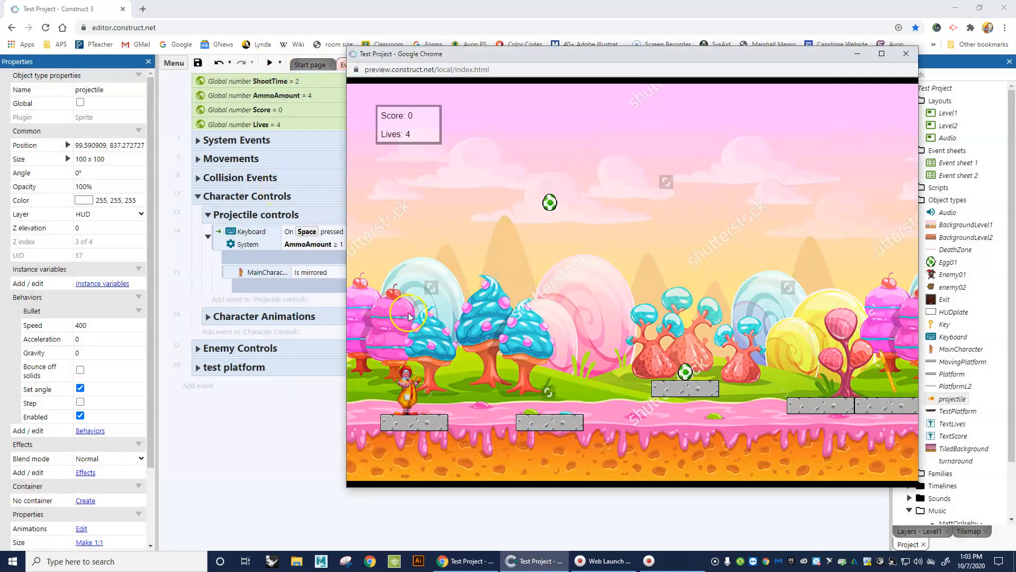
pyautogui.press('space')
pyautogui.press('space')
pyautogui.press('space')
pyautogui.press('space')
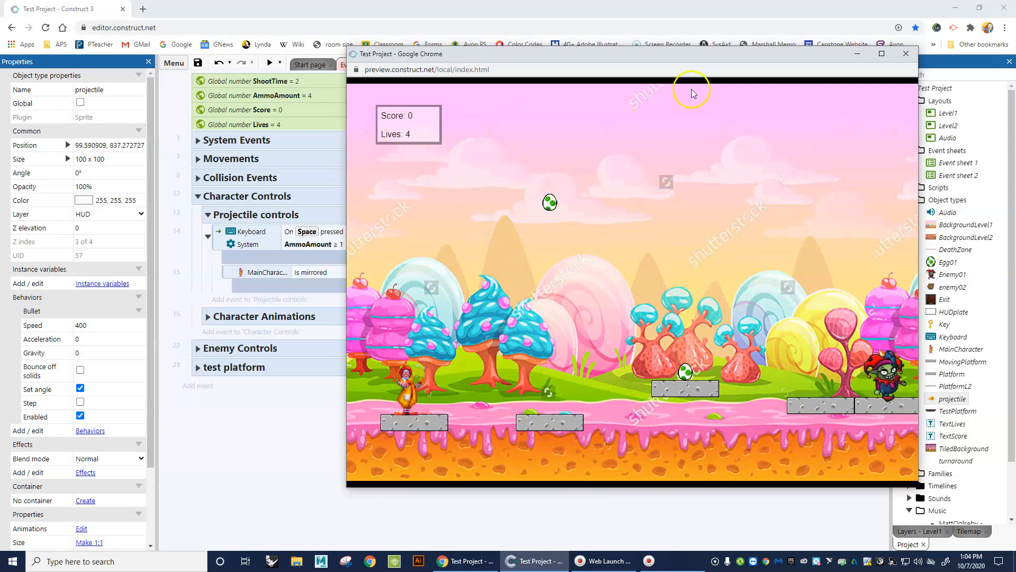
pyautogui.click(913, 55)
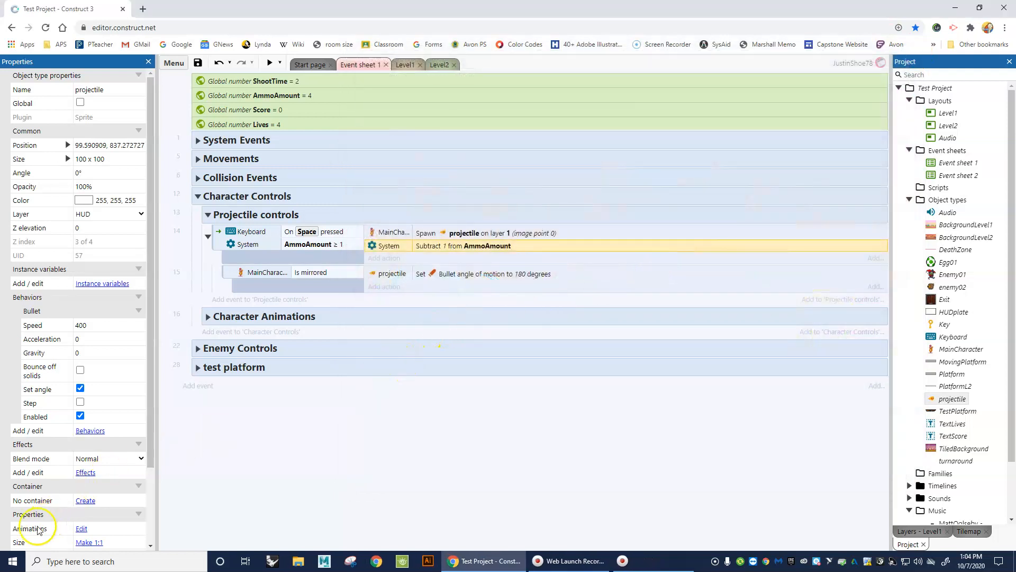